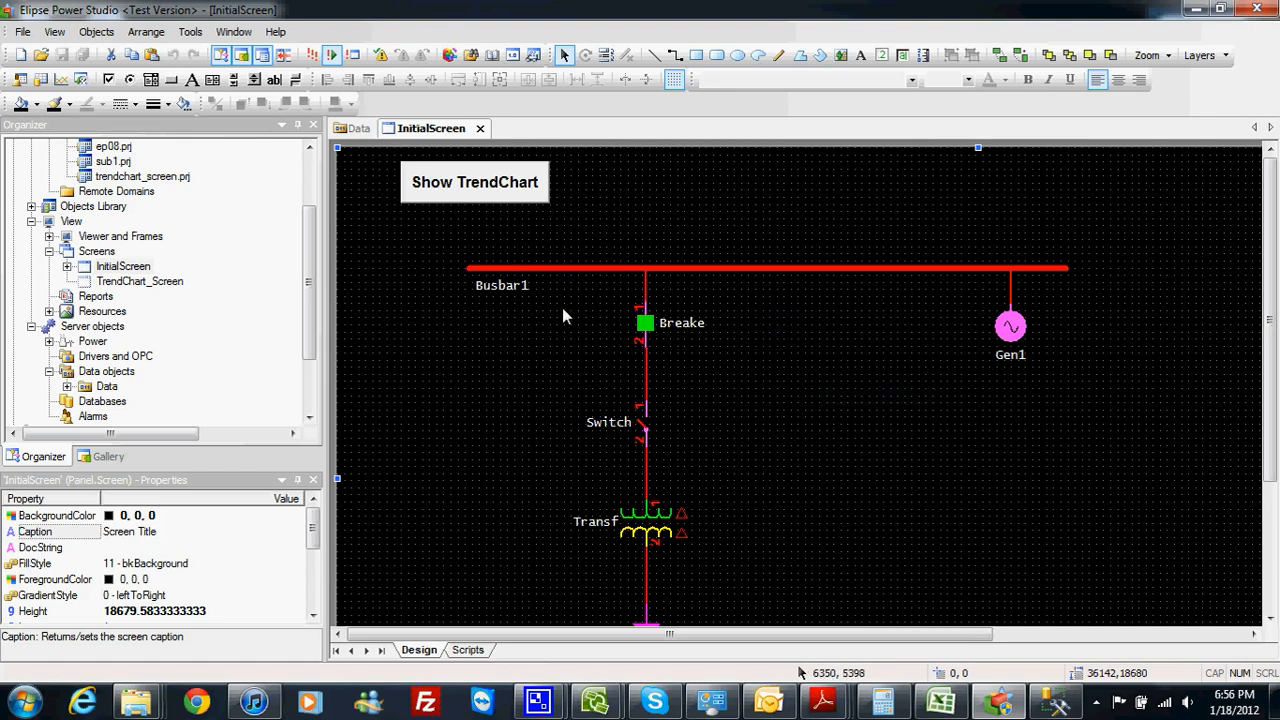
# Step: Review the design of InitialScreen and the demo tags in the Data folder
pyautogui.moveTo(313, 279); pyautogui.dragTo(280, 266)
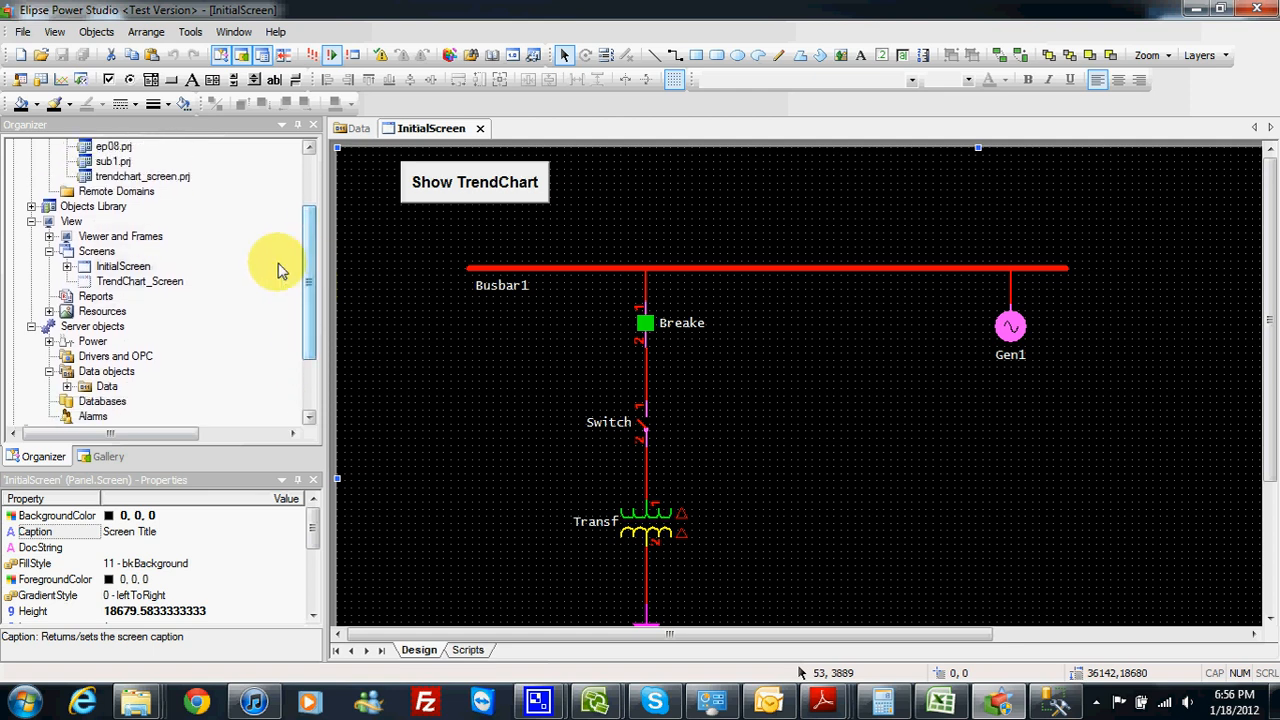
pyautogui.doubleClick(123, 270)
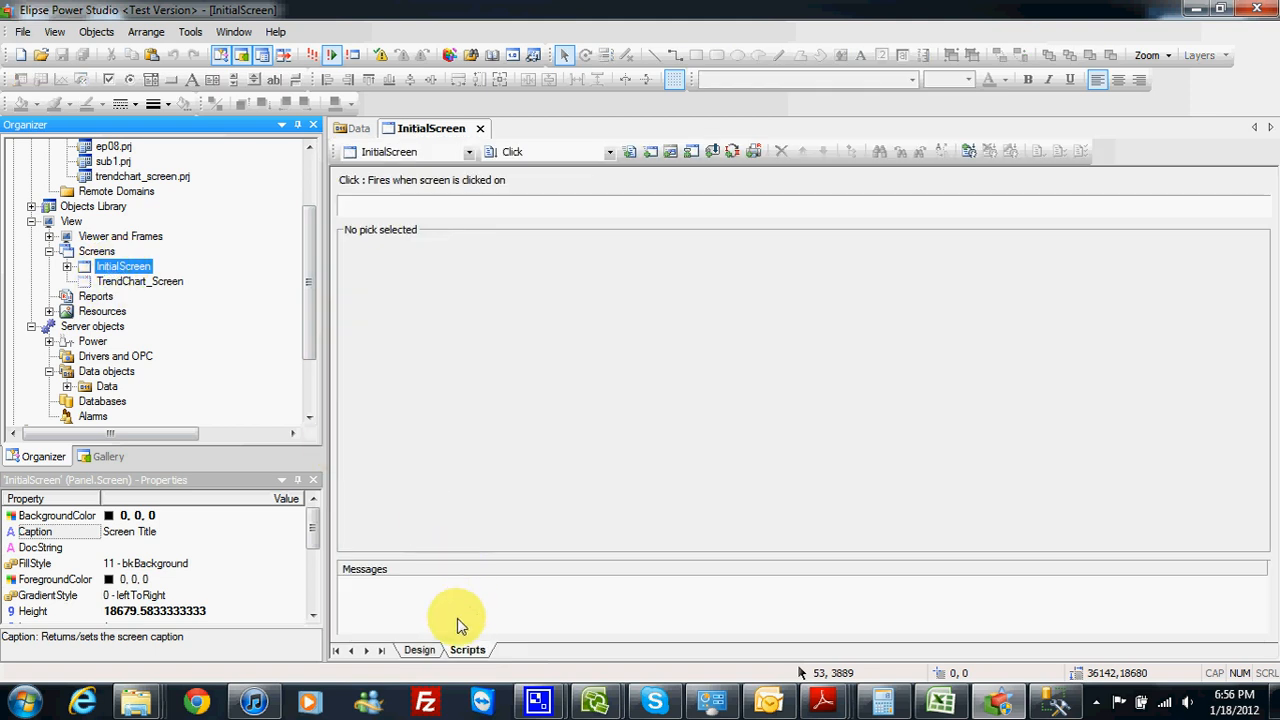
pyautogui.click(421, 650)
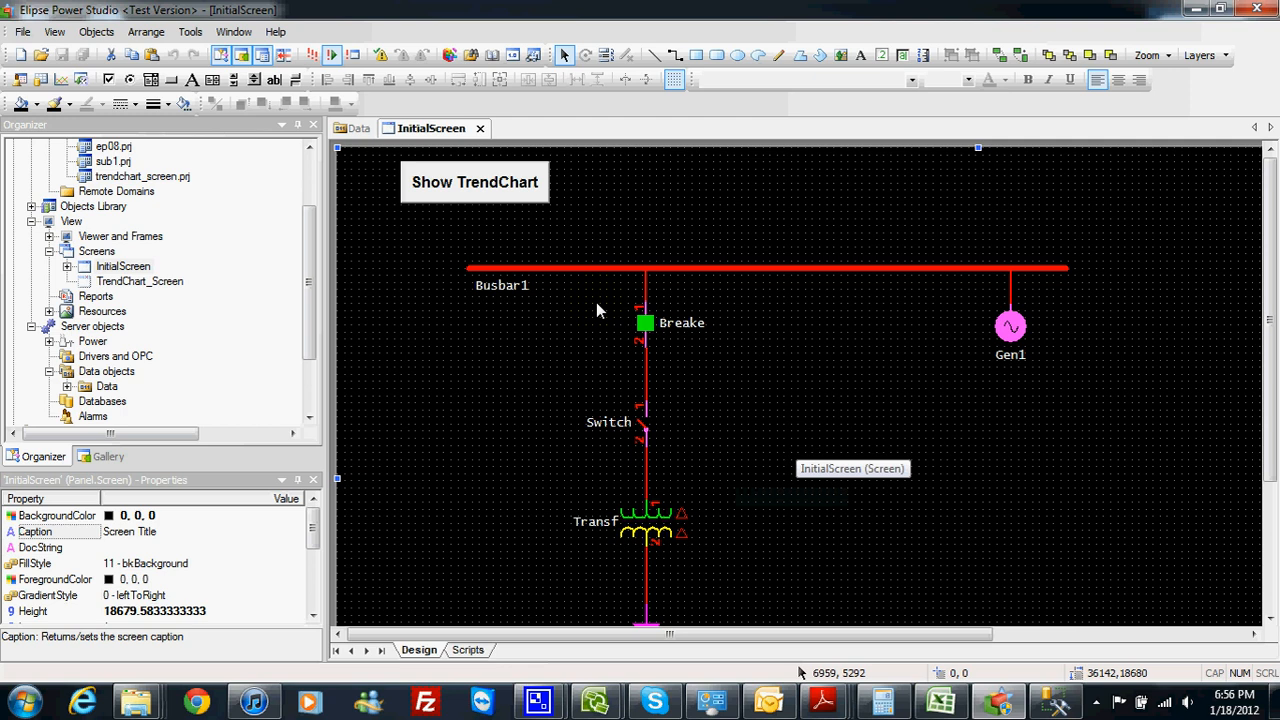
pyautogui.click(66, 387)
pyautogui.click(130, 388)
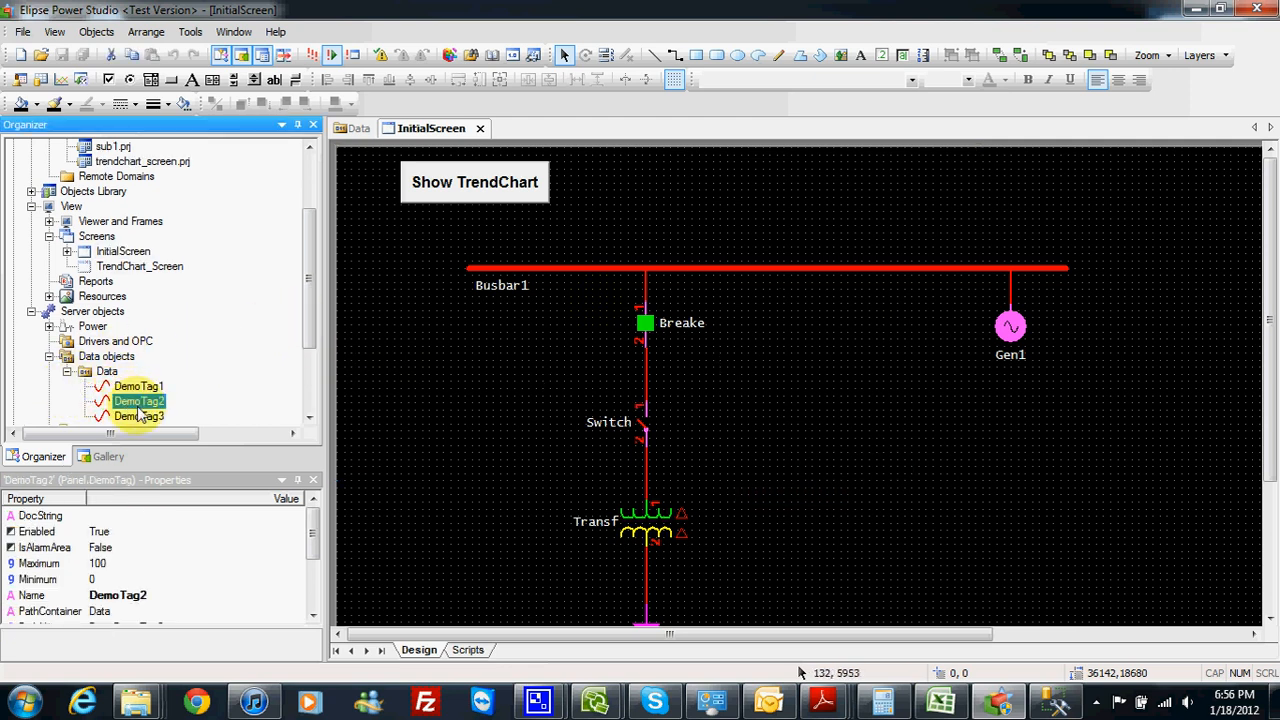
pyautogui.click(141, 388)
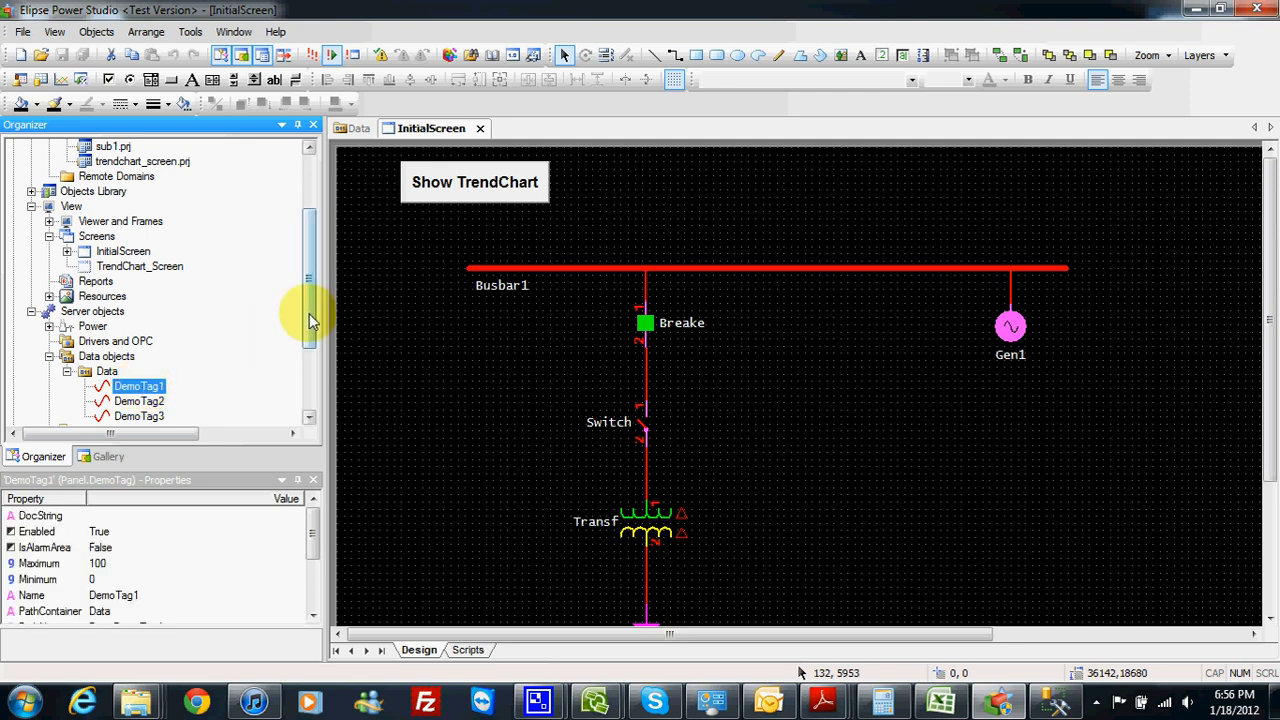
# Step: Open substation Sub1 and expand Busbar1 down to the measurements of Terminal1
pyautogui.moveTo(309, 313); pyautogui.dragTo(309, 283)
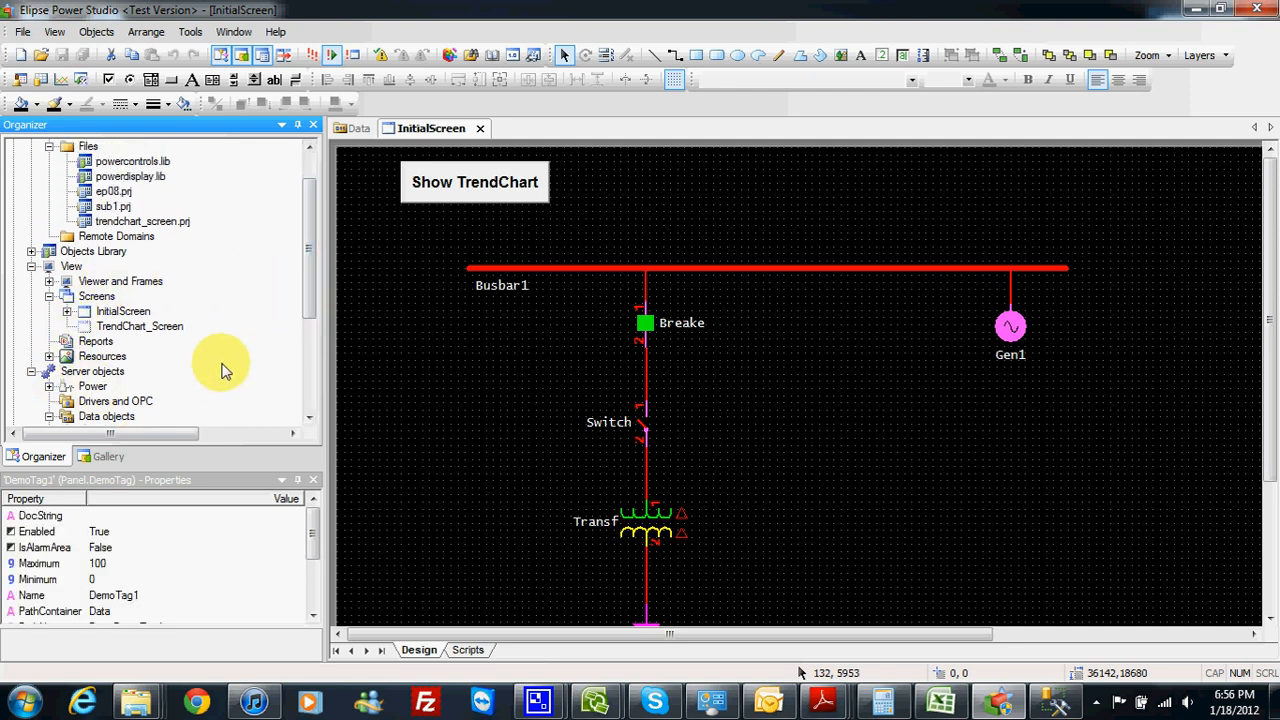
pyautogui.click(49, 386)
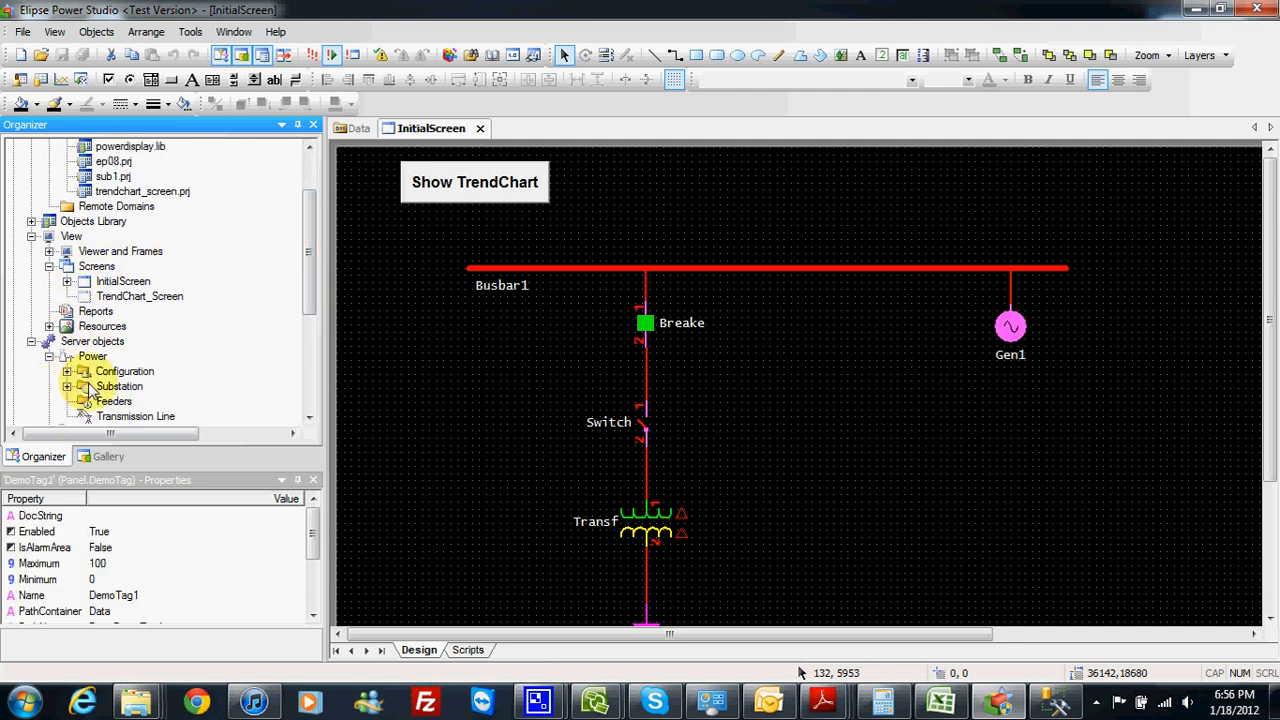
pyautogui.doubleClick(122, 401)
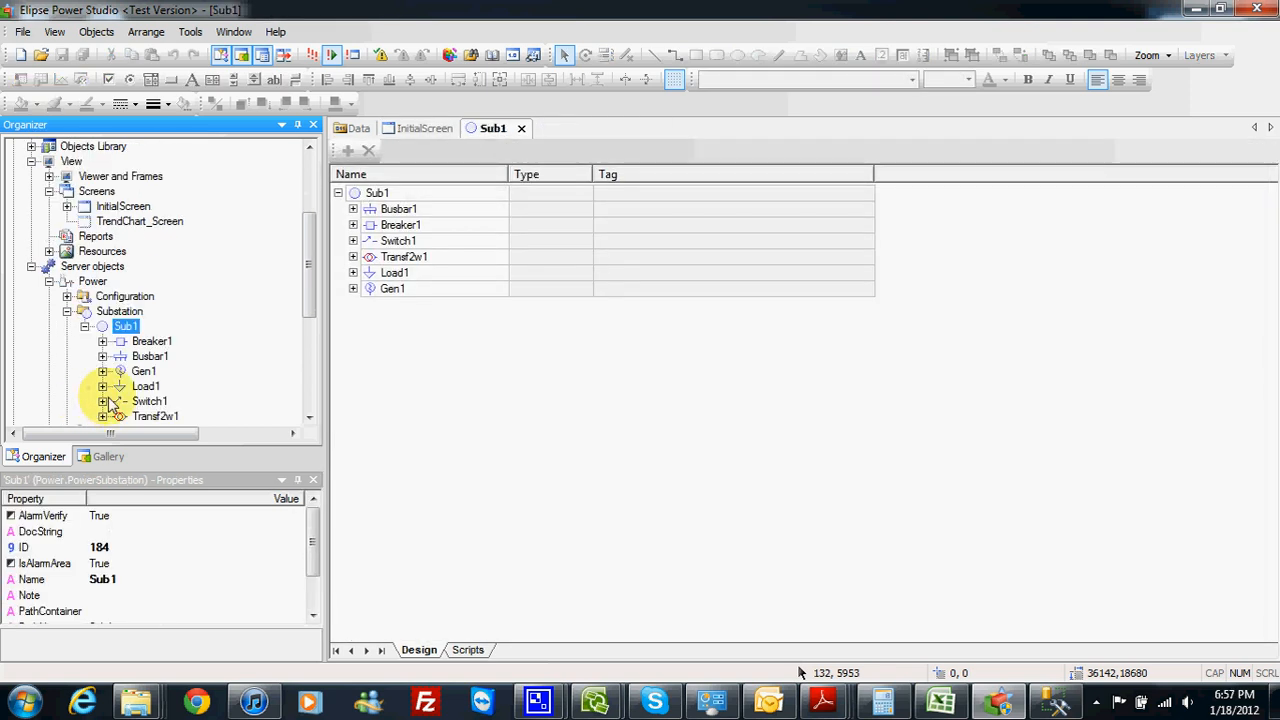
pyautogui.click(103, 311)
pyautogui.click(120, 326)
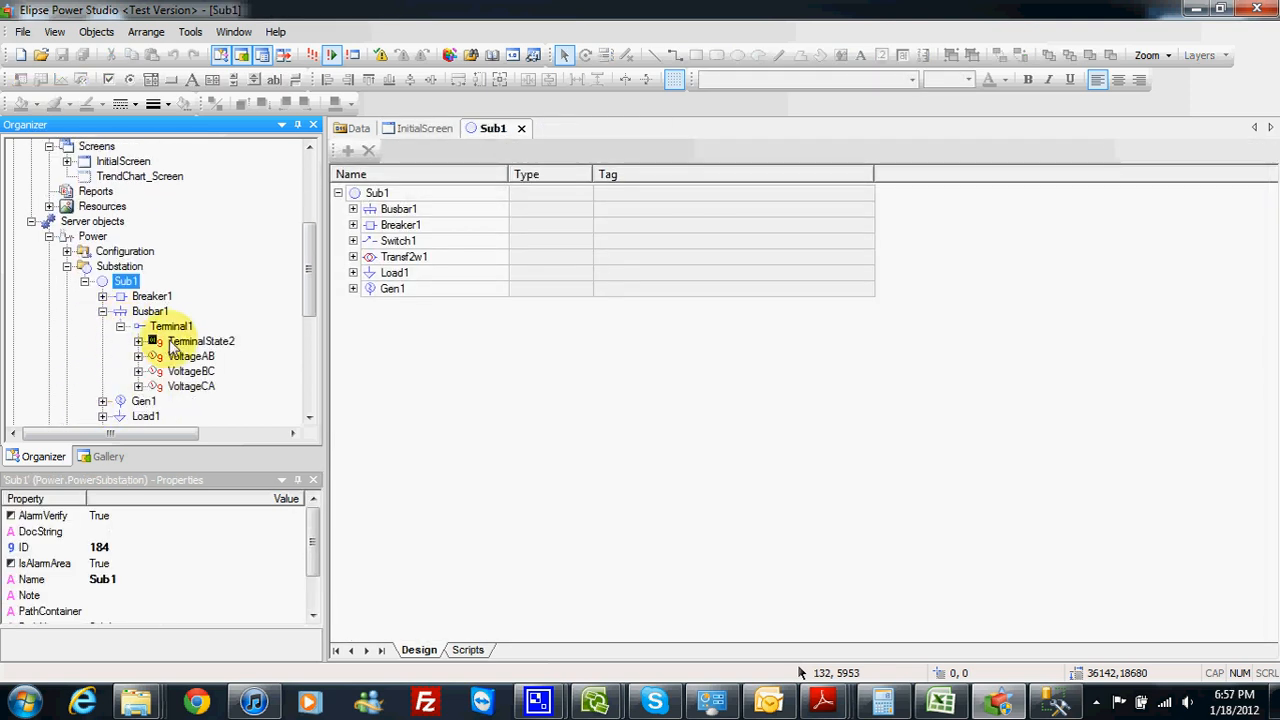
# Step: Inspect the VoltageAB, VoltageBC and VoltageCA measurements of Busbar1, including the Scada source of VoltageAB
pyautogui.click(189, 357)
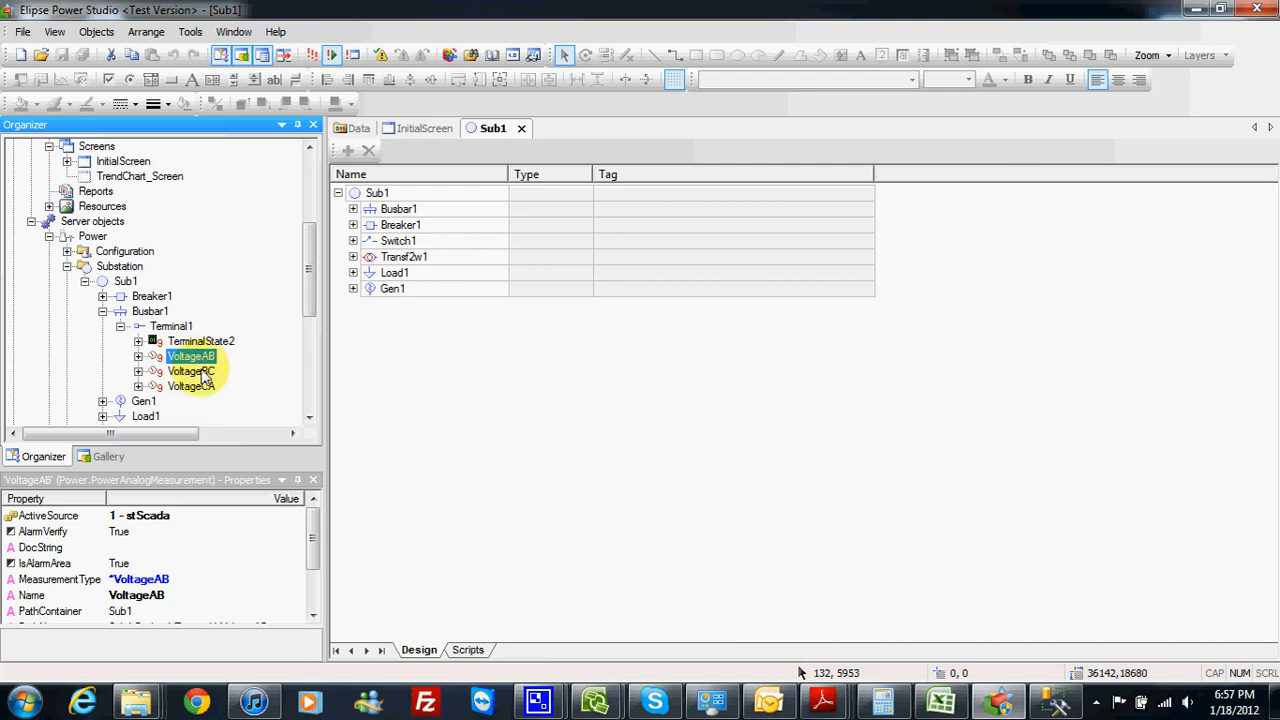
pyautogui.click(204, 373)
pyautogui.moveTo(314, 297); pyautogui.dragTo(313, 321)
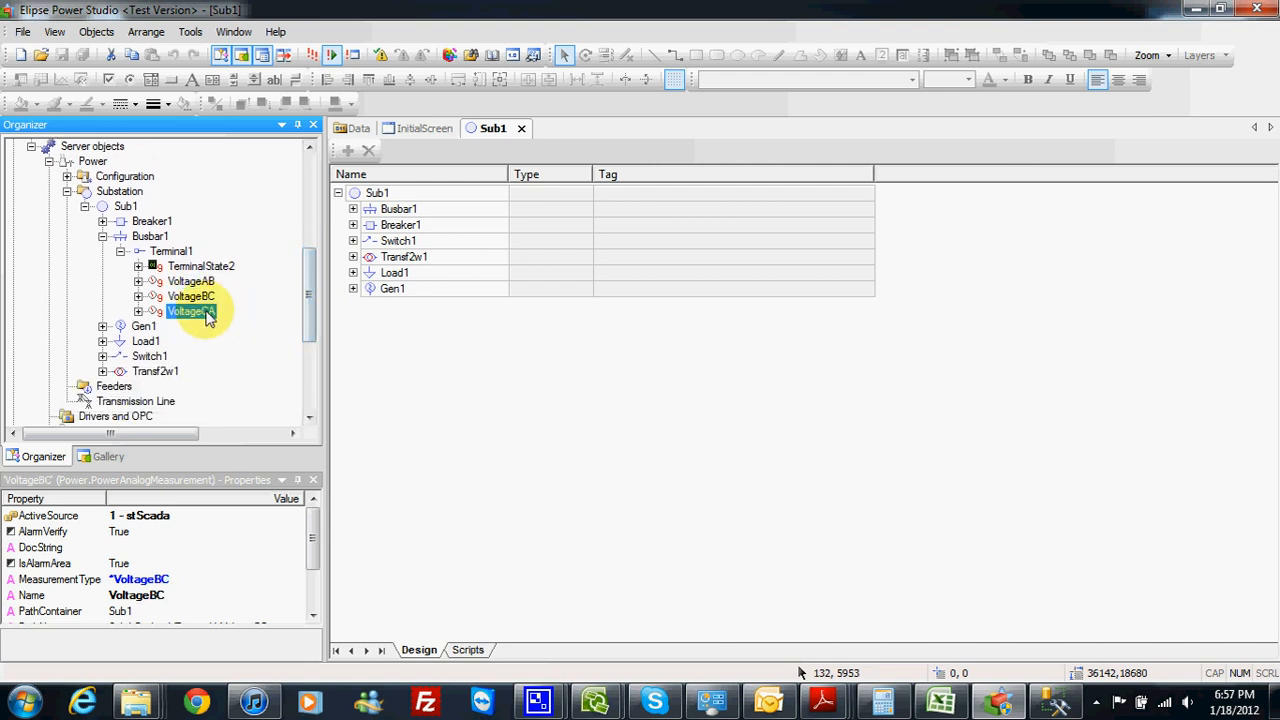
pyautogui.doubleClick(205, 312)
pyautogui.click(138, 282)
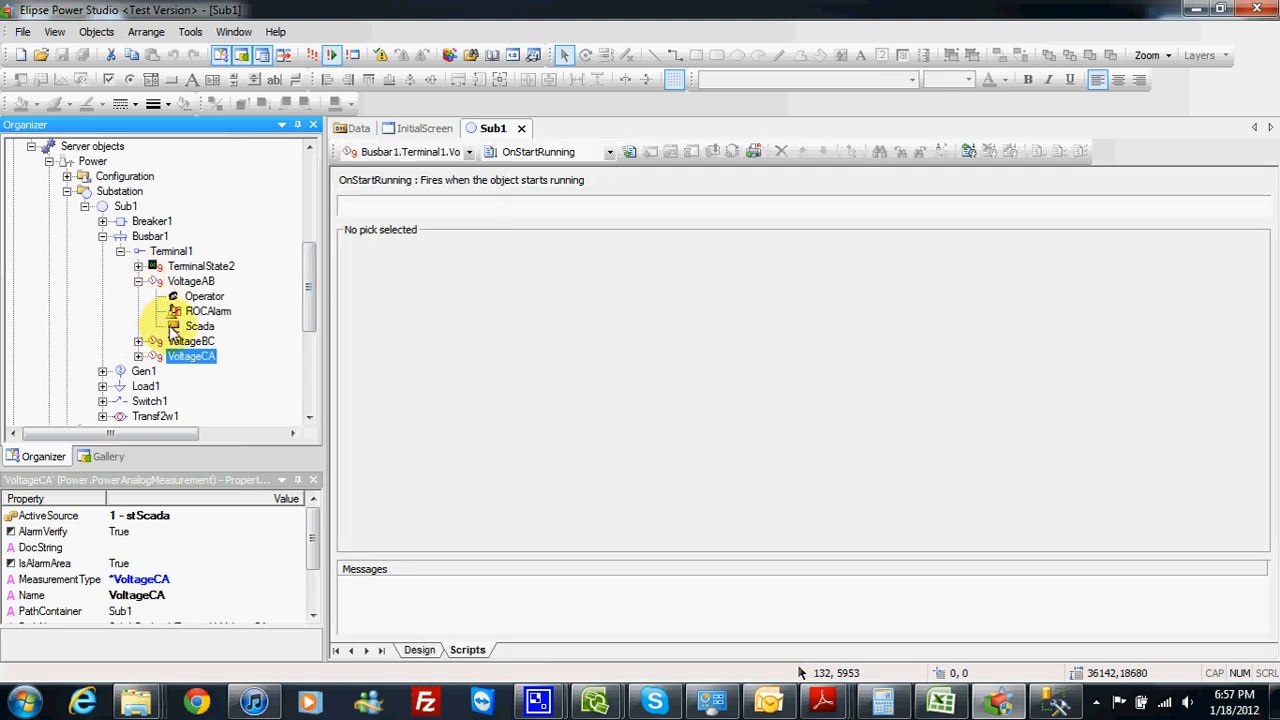
pyautogui.click(174, 328)
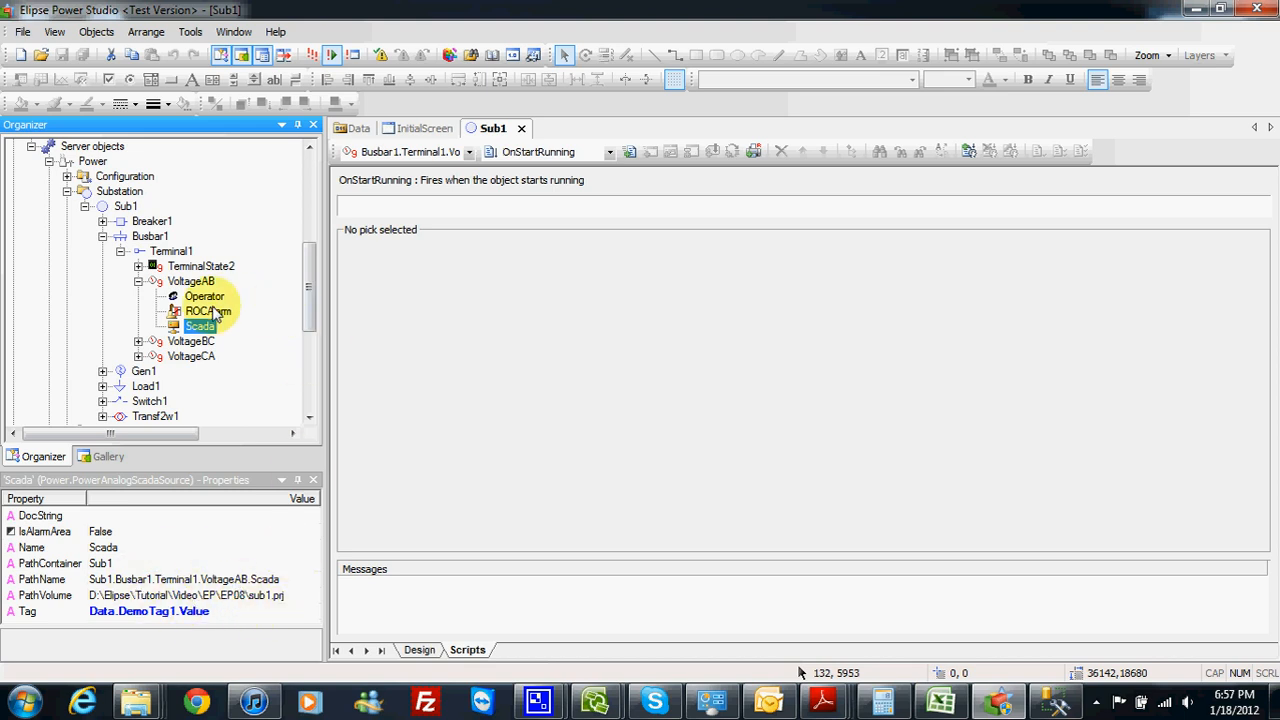
# Step: Collapse the Busbar1 branch and open InitialScreen followed by TrendChart_Screen for viewing
pyautogui.click(139, 282)
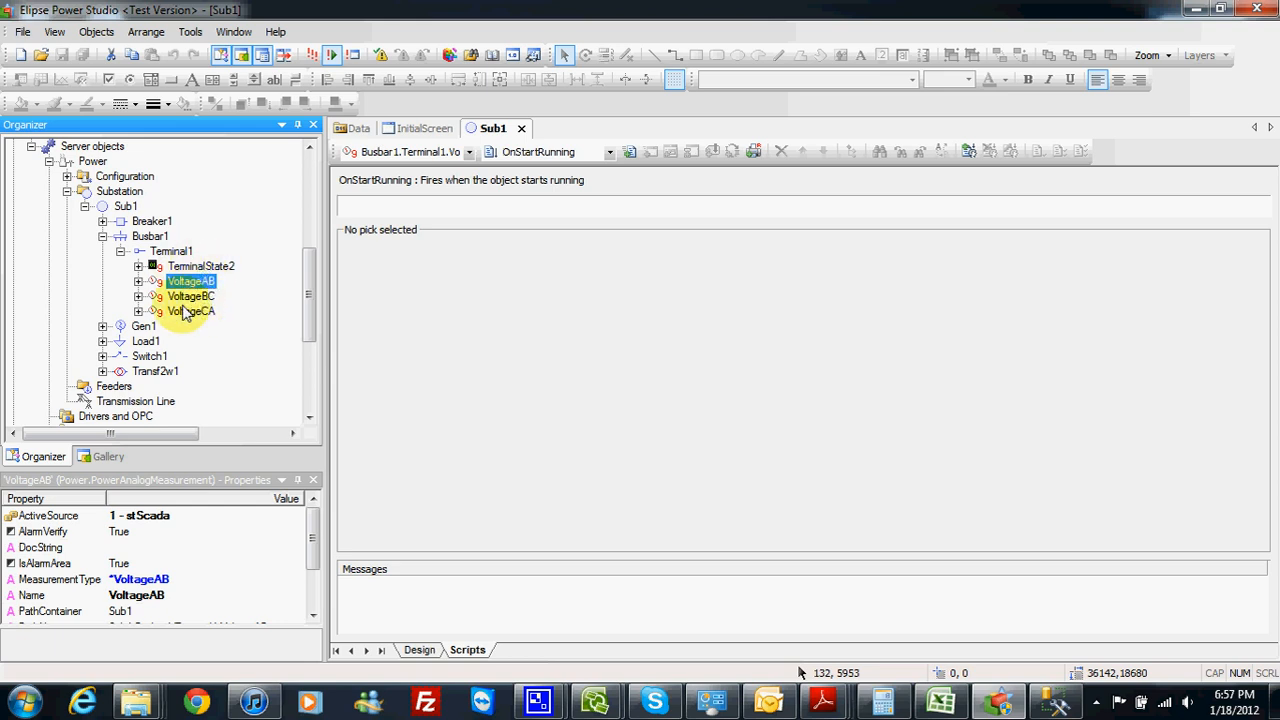
pyautogui.click(120, 251)
pyautogui.click(102, 236)
pyautogui.moveTo(313, 320); pyautogui.dragTo(235, 250)
pyautogui.doubleClick(140, 237)
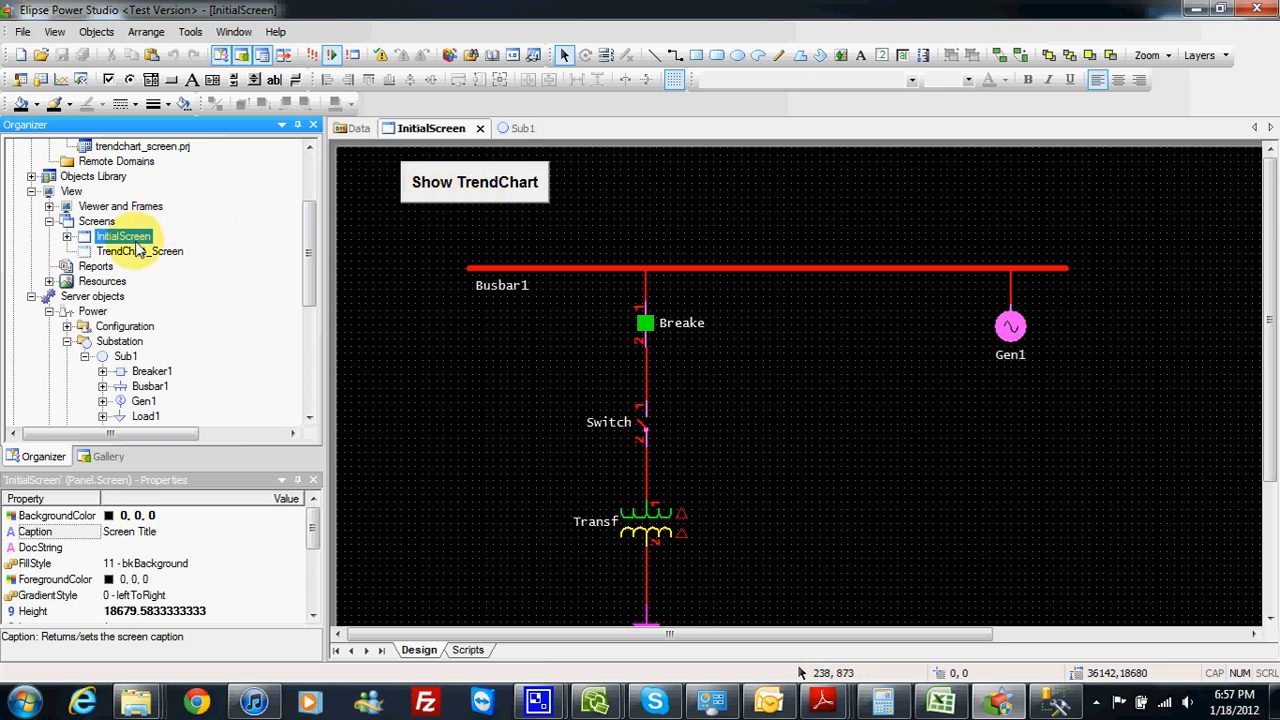
pyautogui.doubleClick(138, 251)
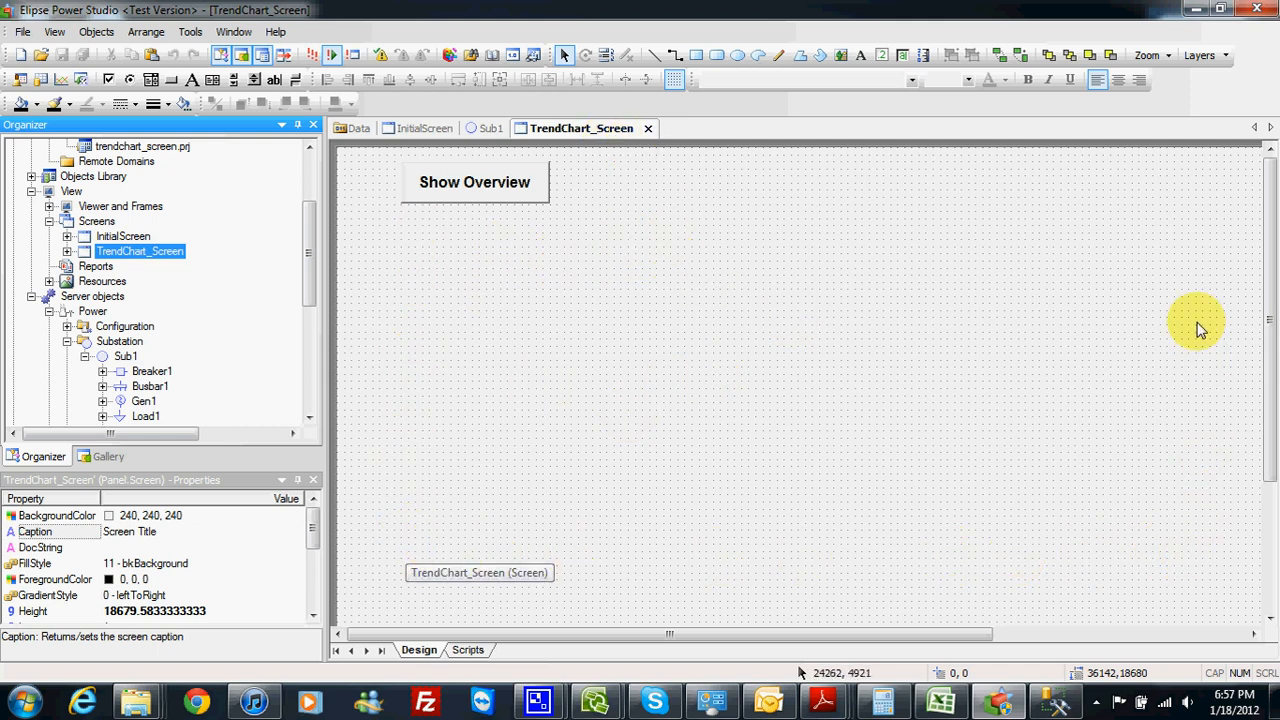
# Step: Open PowerTrainingExtra.lib from the PowerLibraries folder and add it to the current domain
pyautogui.click(22, 35)
pyautogui.click(60, 68)
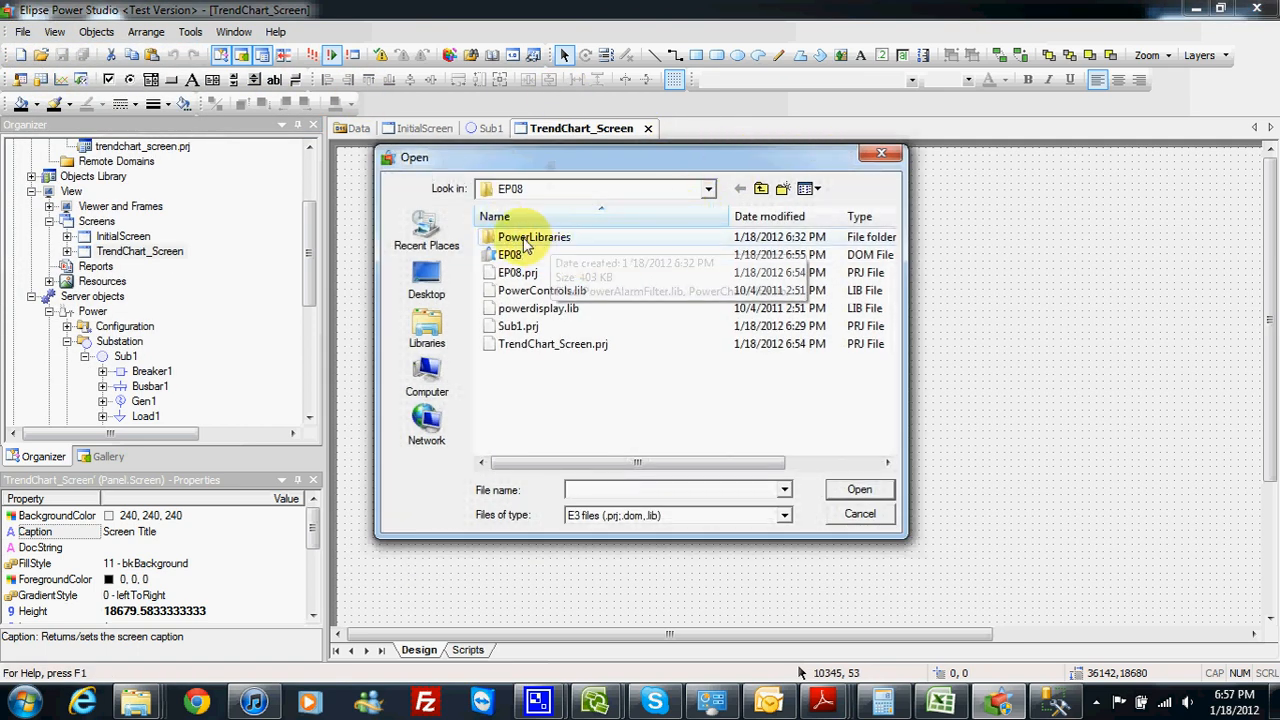
pyautogui.doubleClick(512, 240)
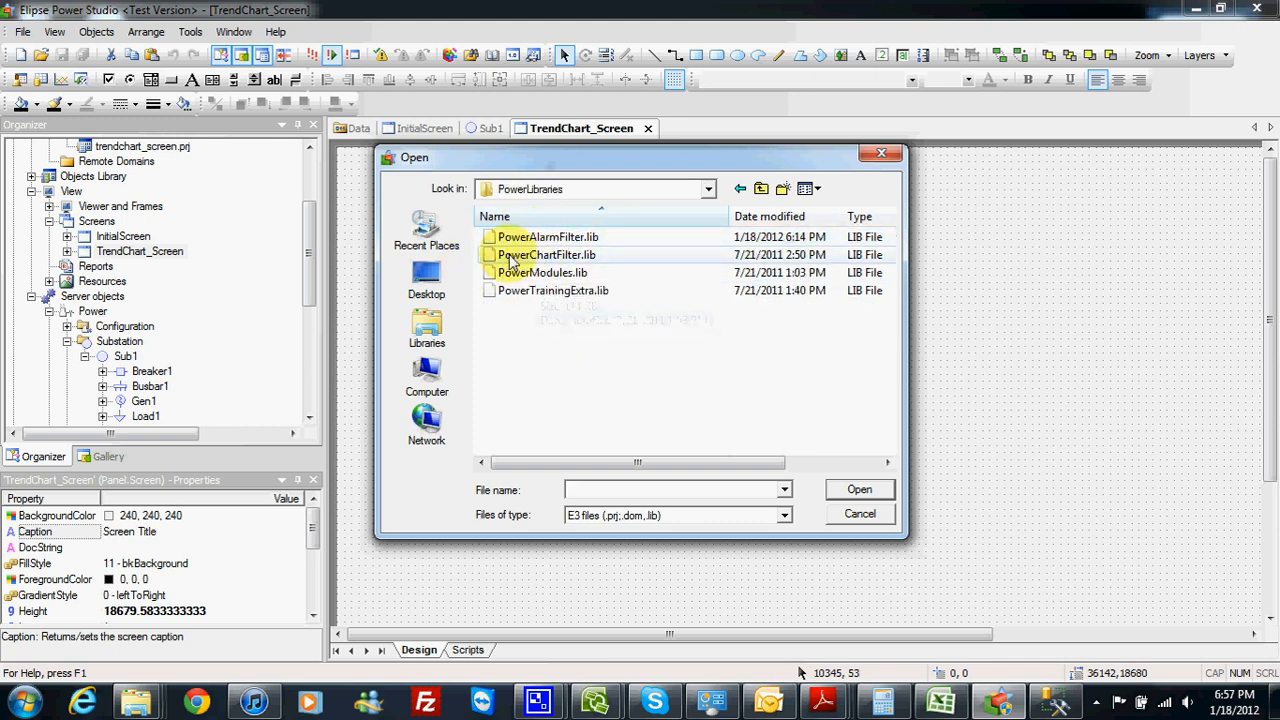
pyautogui.doubleClick(553, 290)
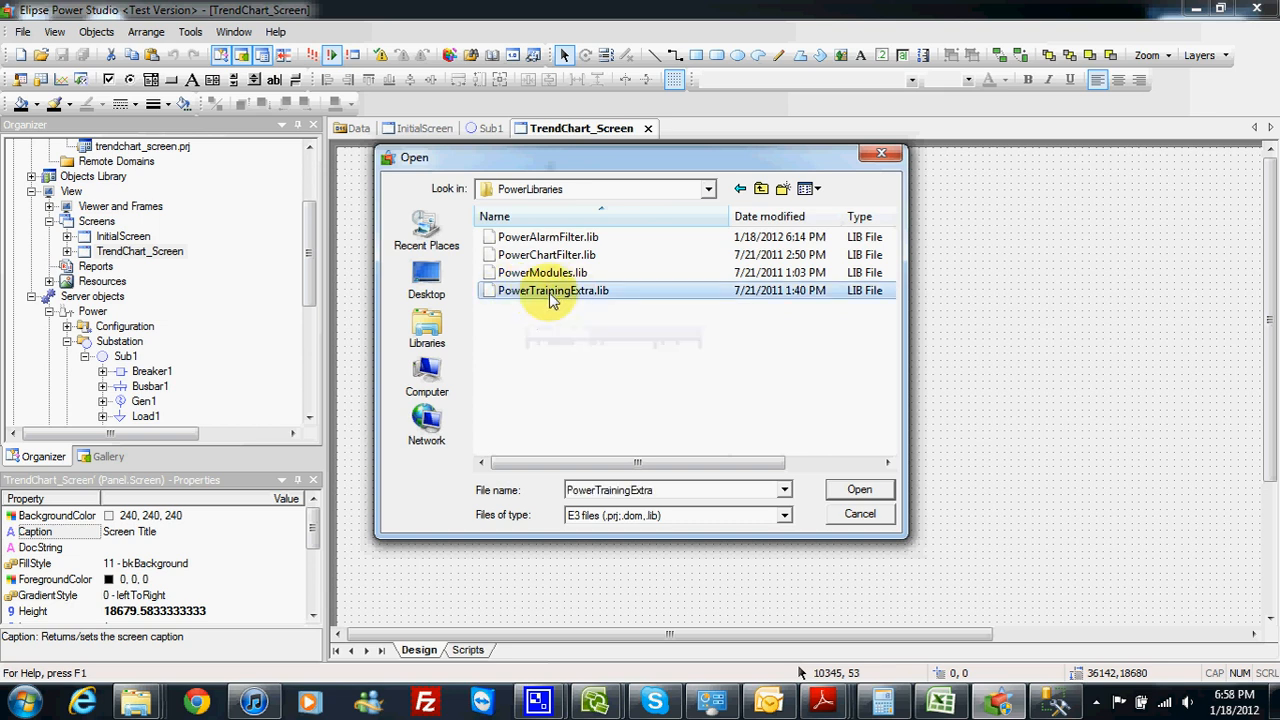
pyautogui.click(725, 395)
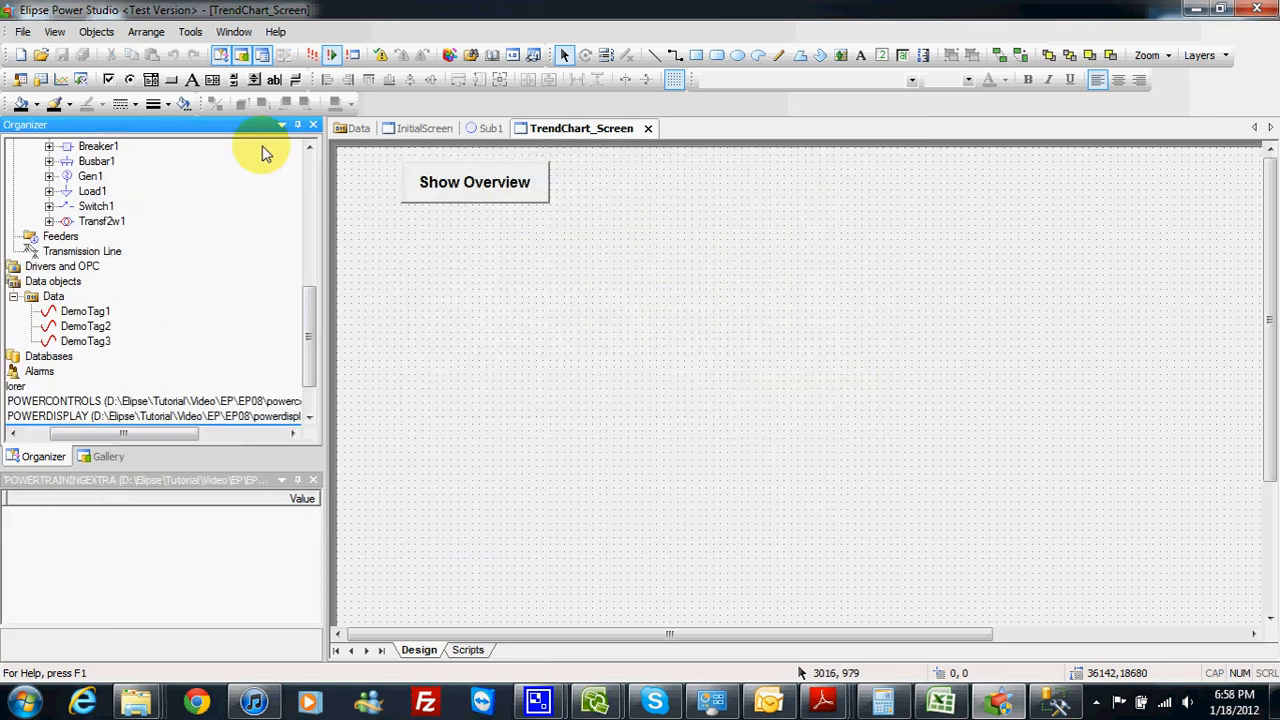
# Step: Open PowerChartFilter.lib from the PowerLibraries folder and add it to the current domain
pyautogui.click(22, 31)
pyautogui.click(60, 70)
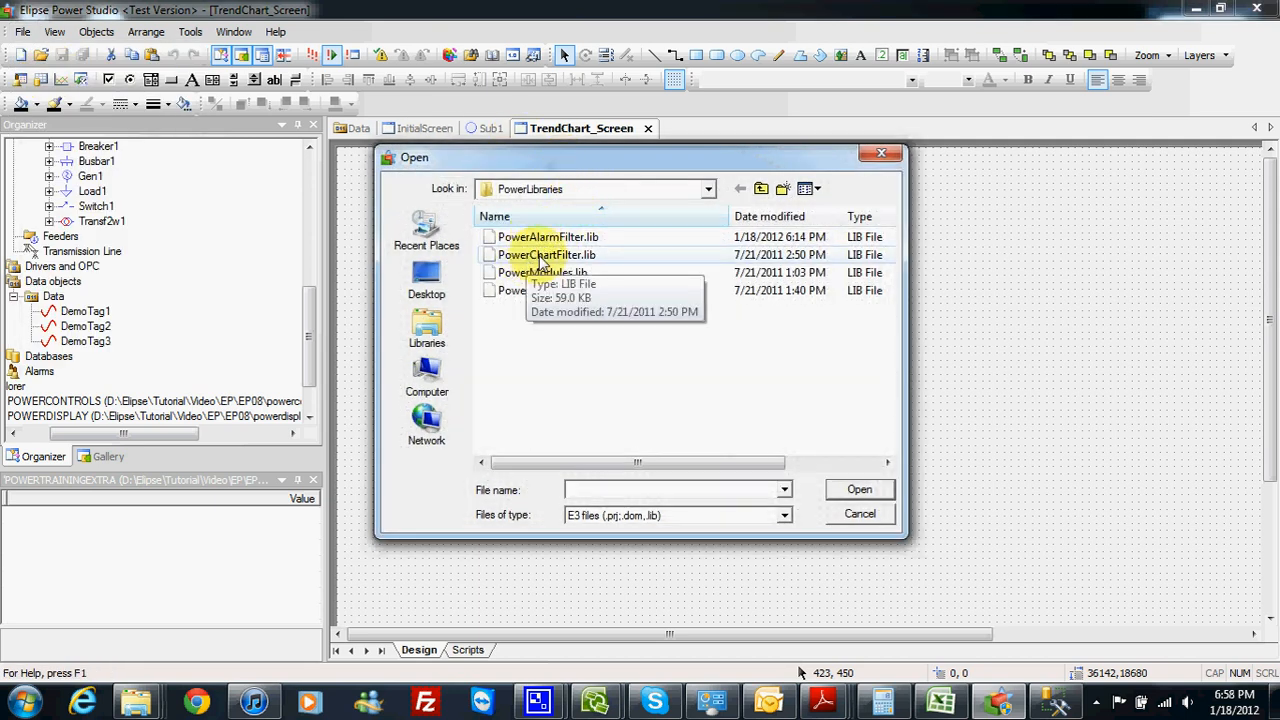
pyautogui.doubleClick(540, 258)
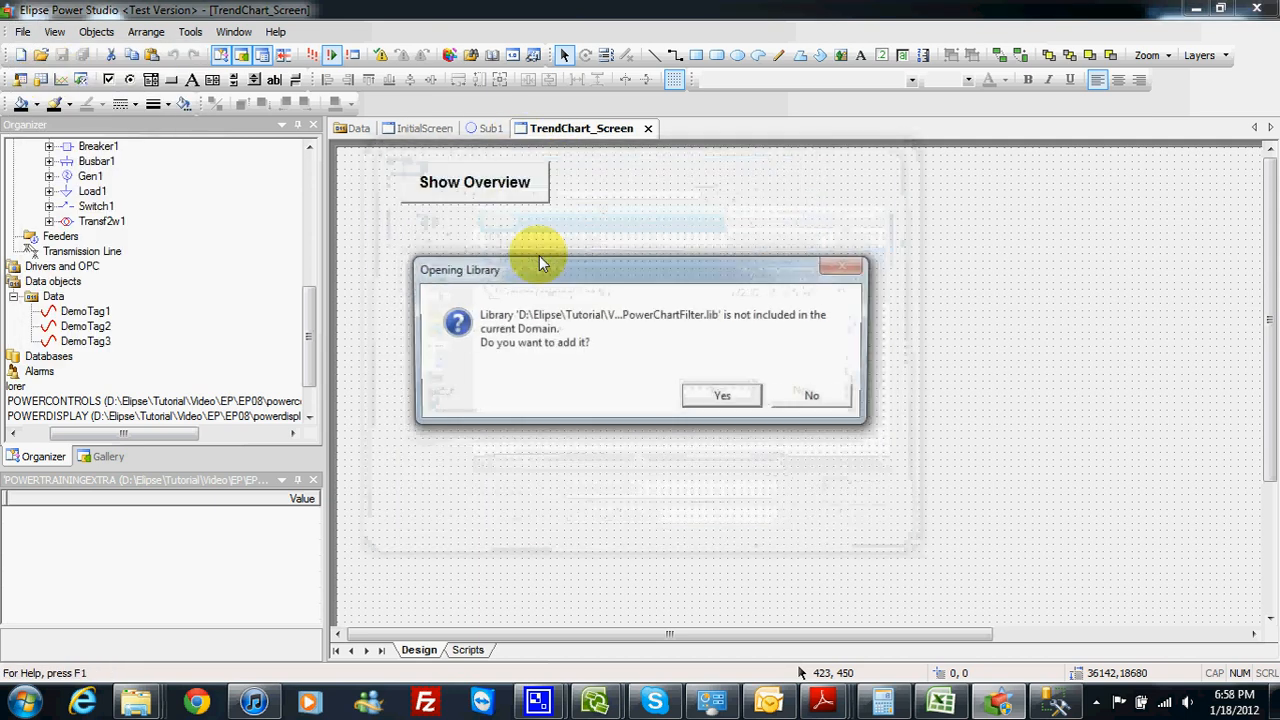
pyautogui.click(745, 395)
# Step: Open the PowerChartFilter control from its library and examine its tree view, chart, pen legend and command buttons
pyautogui.moveTo(184, 434); pyautogui.dragTo(148, 443)
pyautogui.moveTo(308, 358)
pyautogui.mouseDown()
pyautogui.moveTo(314, 337)
pyautogui.moveTo(310, 383)
pyautogui.mouseUp()
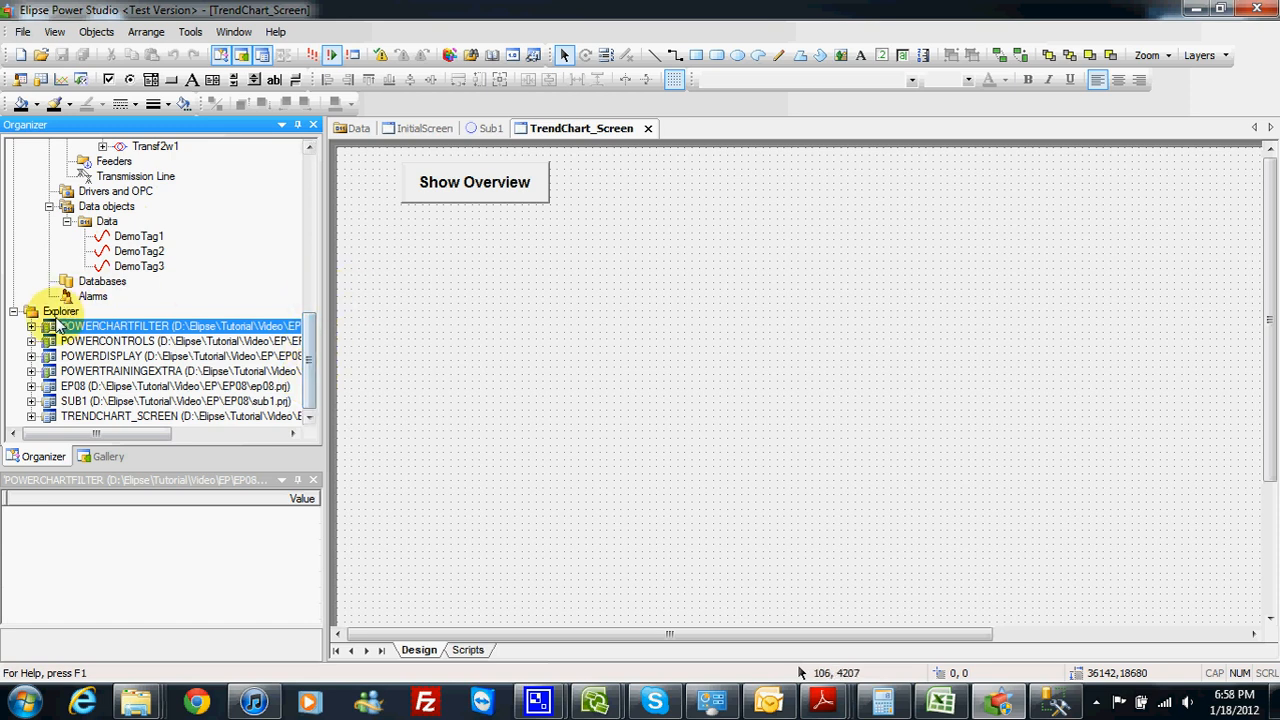
pyautogui.click(31, 326)
pyautogui.doubleClick(113, 341)
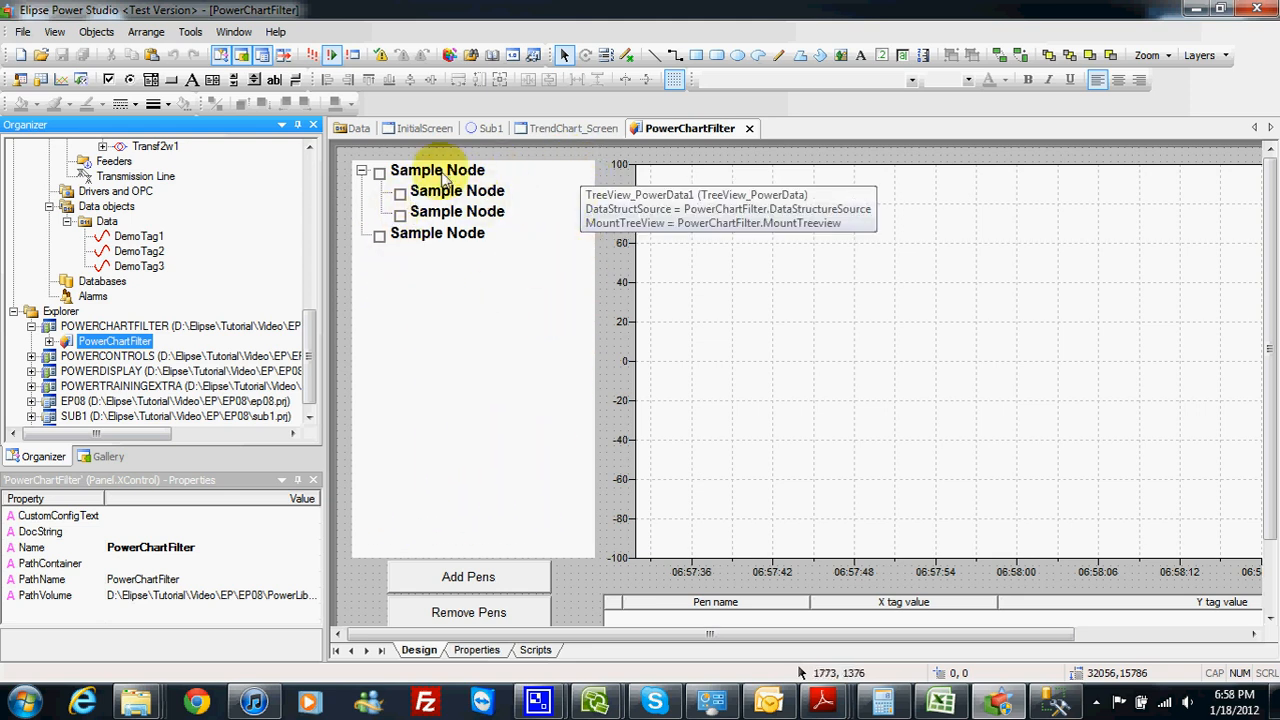
pyautogui.moveTo(743, 640); pyautogui.dragTo(850, 636)
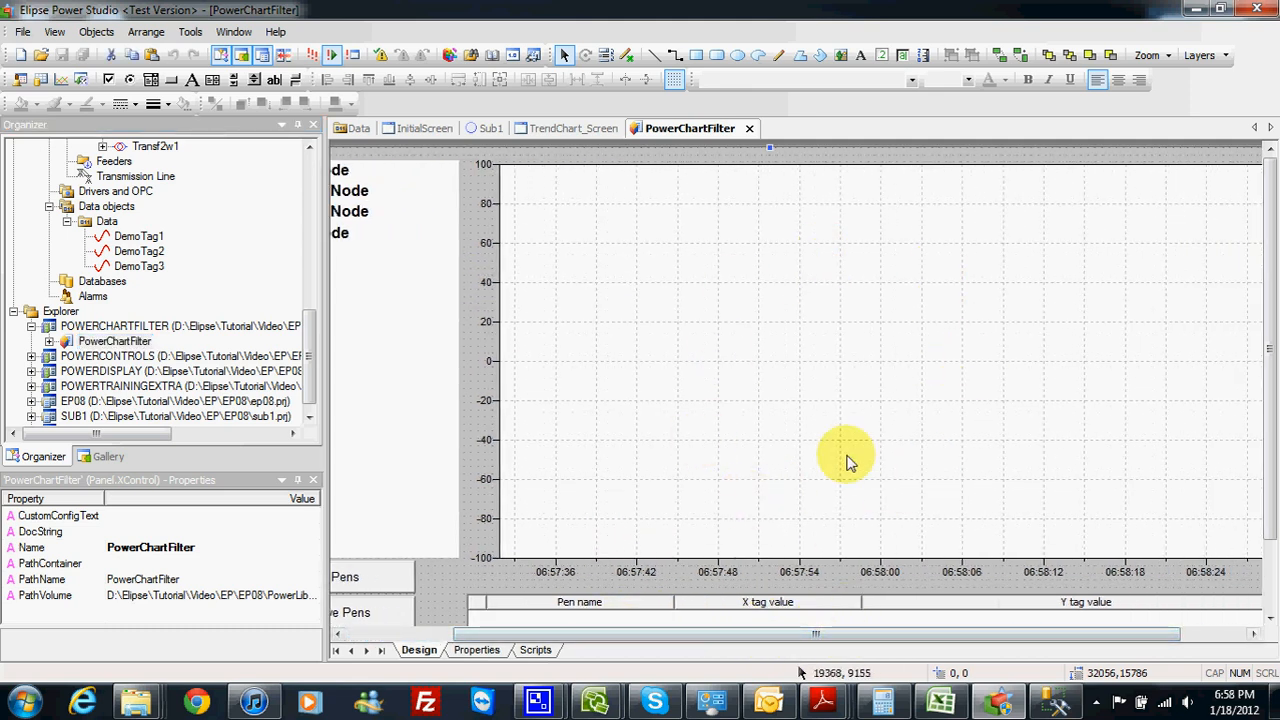
pyautogui.scroll(-1, 1270, 353)
pyautogui.moveTo(1271, 351); pyautogui.dragTo(1263, 411)
pyautogui.moveTo(800, 636); pyautogui.dragTo(694, 635)
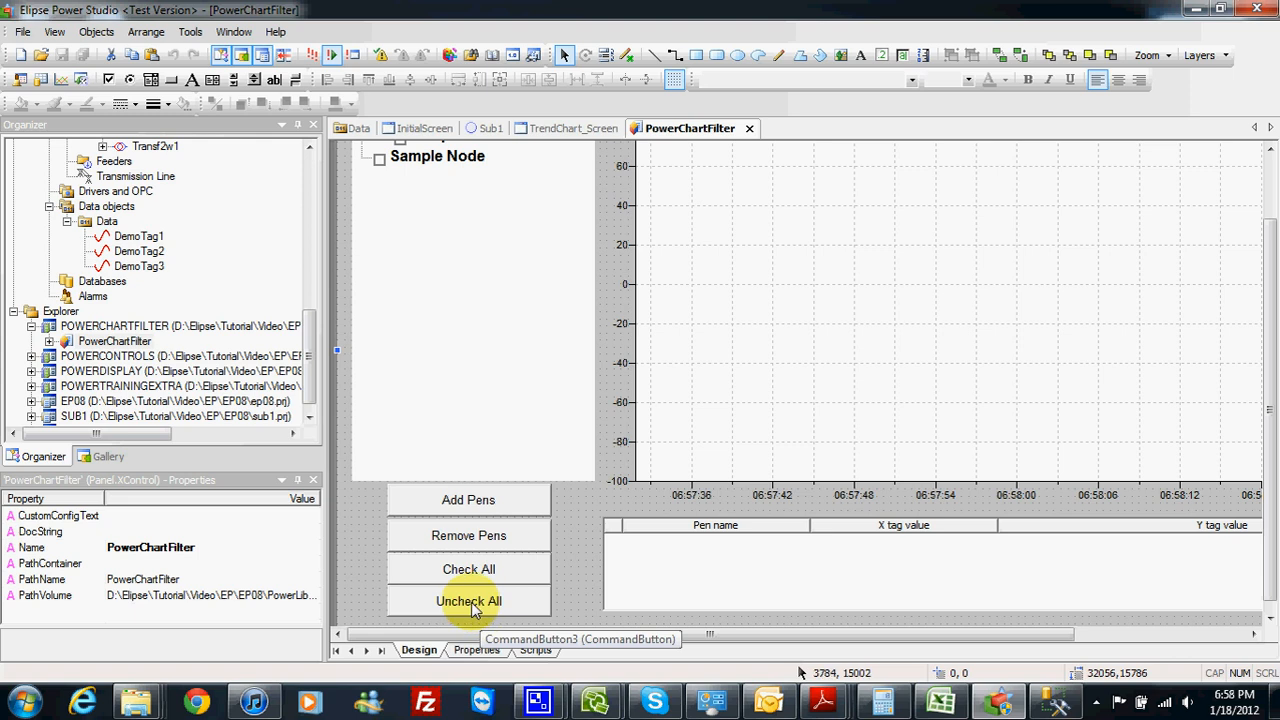
pyautogui.click(430, 308)
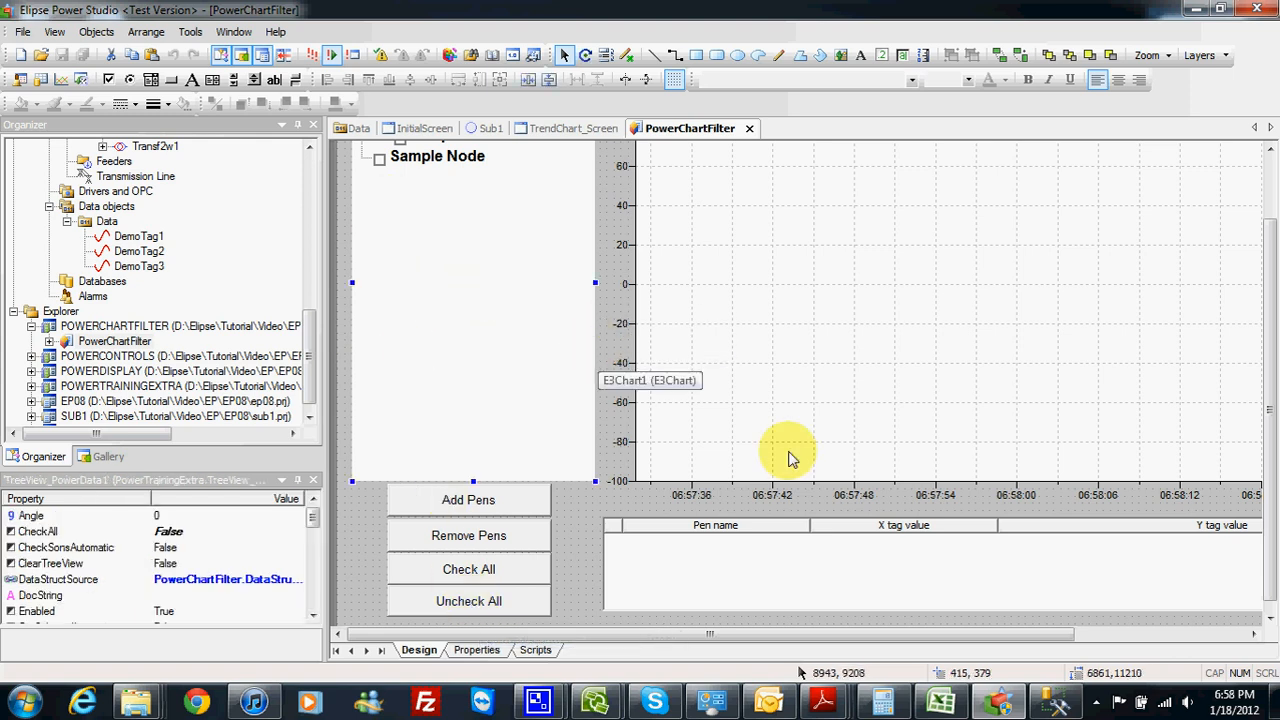
# Step: Insert a PowerChartFilter control on TrendChart_Screen and place it below the Show Overview button at position 600, 1800
pyautogui.moveTo(309, 325); pyautogui.dragTo(310, 232)
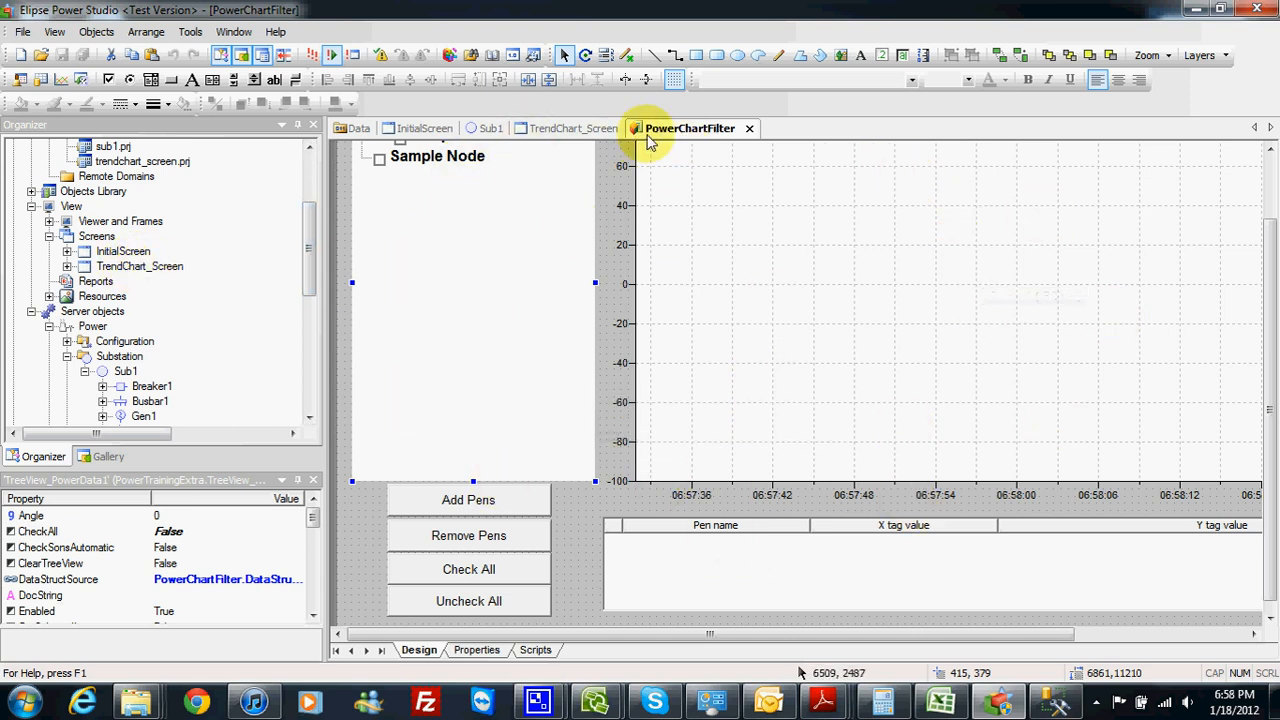
pyautogui.doubleClick(127, 270)
pyautogui.rightClick(466, 246)
pyautogui.moveTo(575, 281)
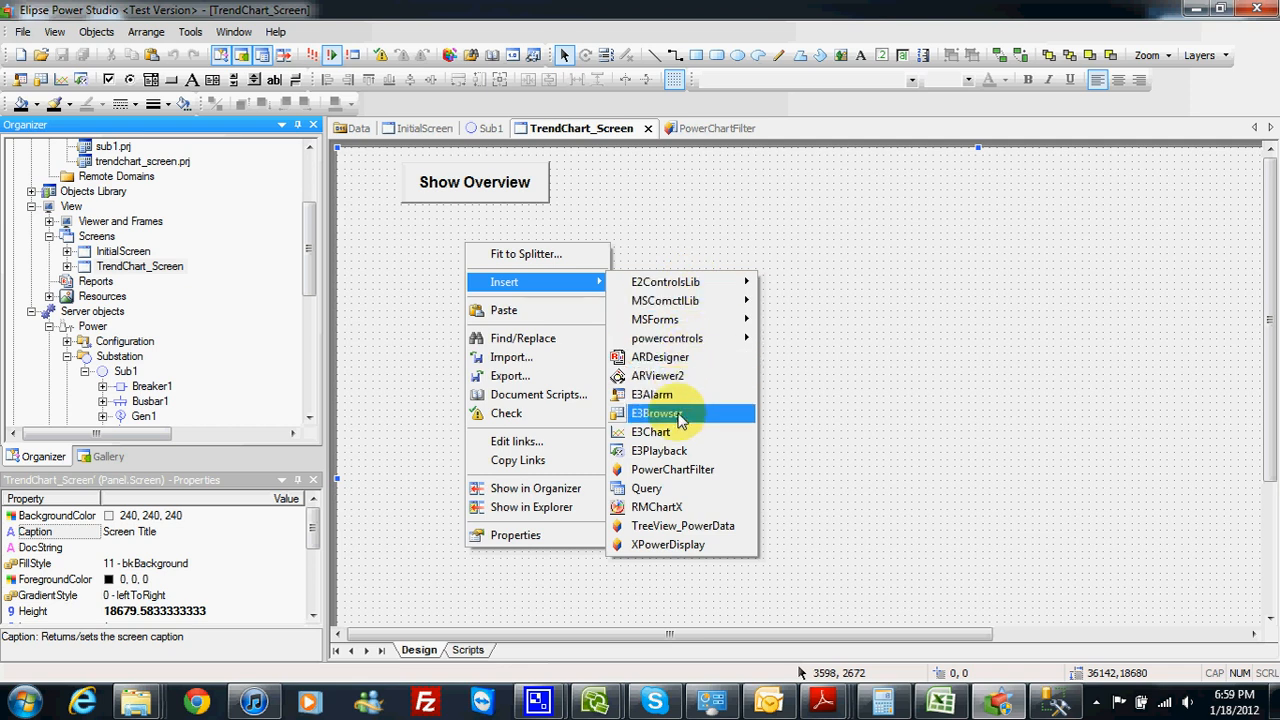
pyautogui.click(677, 470)
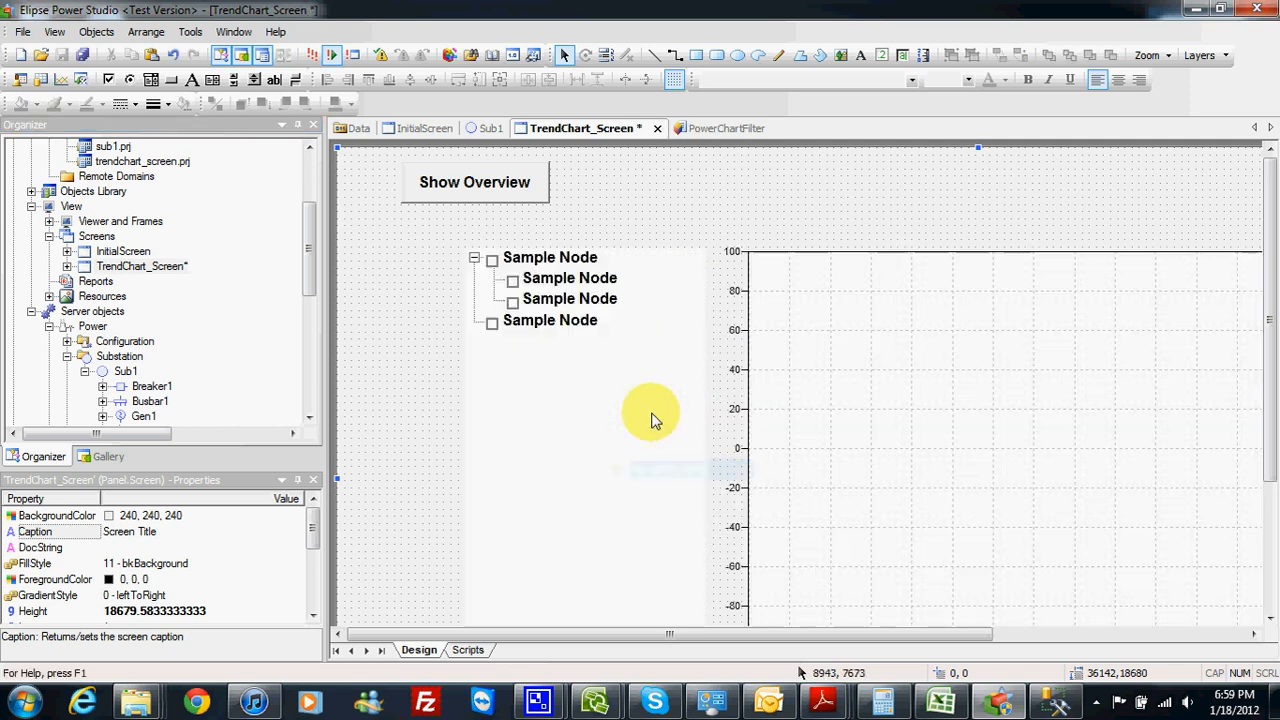
pyautogui.moveTo(630, 437); pyautogui.dragTo(602, 429)
pyautogui.moveTo(660, 634)
pyautogui.mouseDown()
pyautogui.moveTo(900, 636)
pyautogui.moveTo(646, 635)
pyautogui.mouseUp()
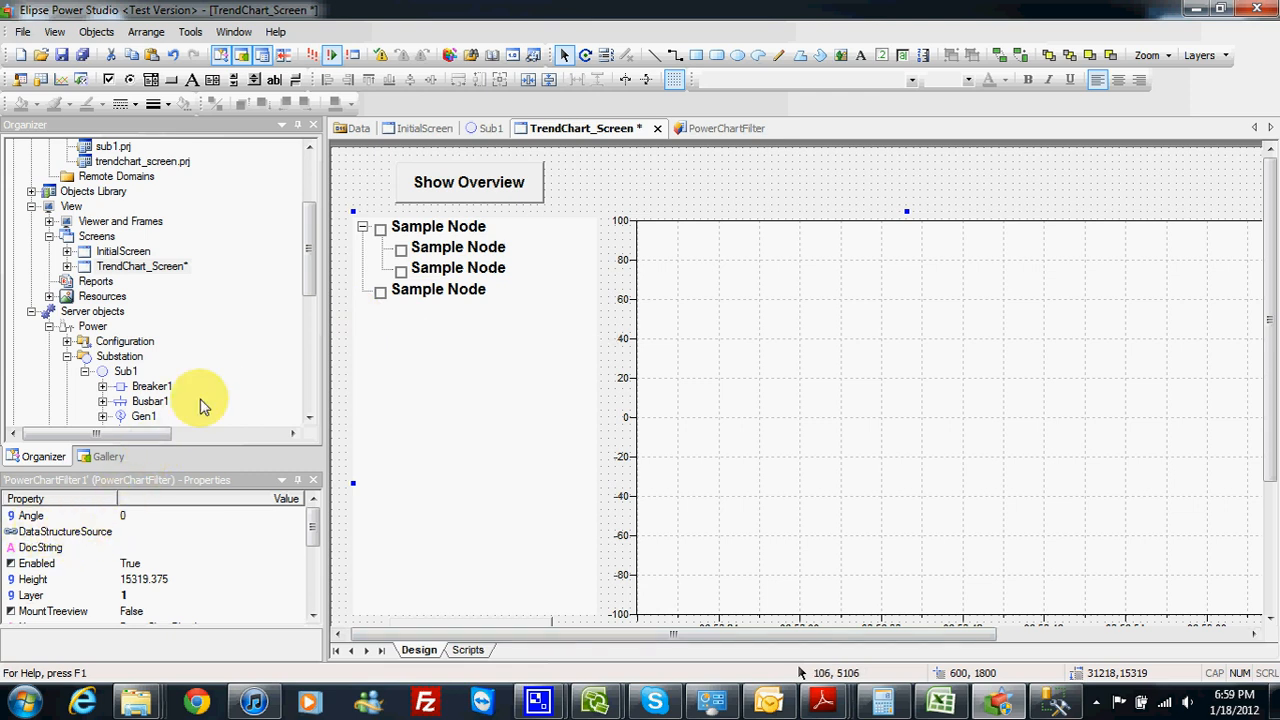
# Step: Examine the properties of the PowerDataStruct object in the PowerTrainingExtra library, and collapse the library
pyautogui.moveTo(309, 255); pyautogui.dragTo(305, 380)
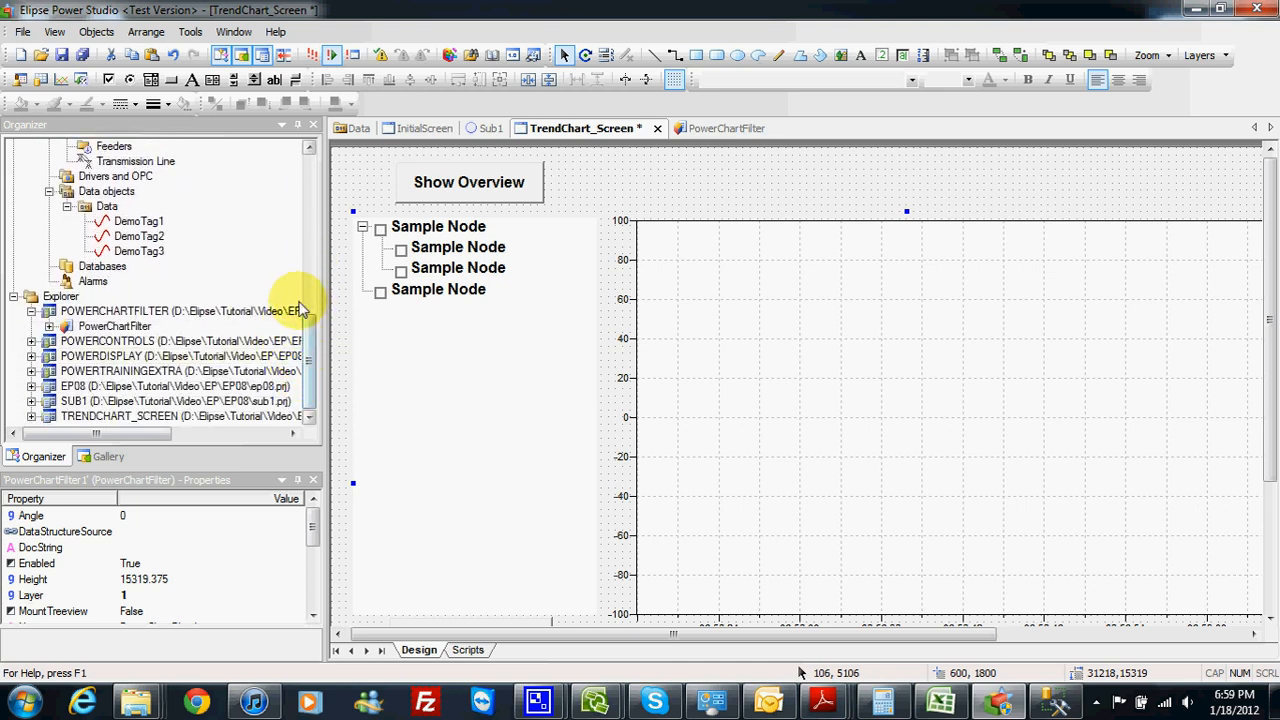
pyautogui.click(31, 371)
pyautogui.doubleClick(117, 388)
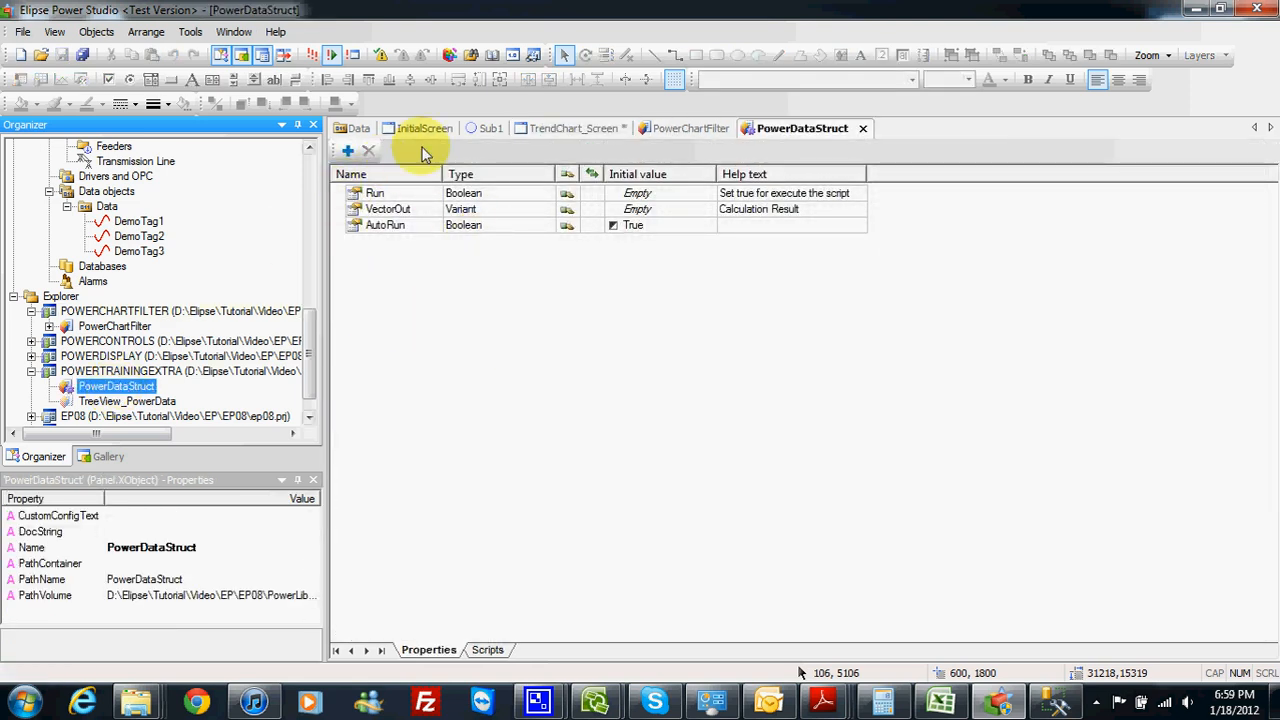
pyautogui.click(31, 371)
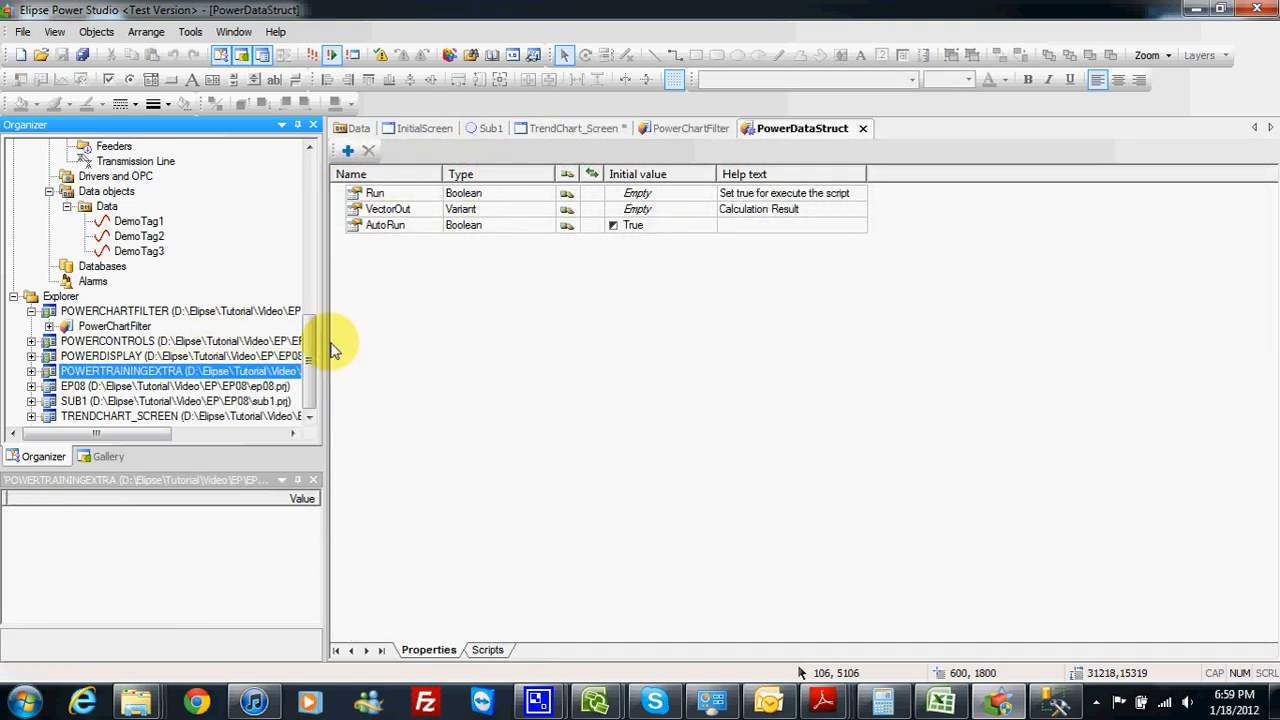
# Step: Insert a PowerDataStruct object into the Data folder under Data objects
pyautogui.moveTo(313, 364); pyautogui.dragTo(314, 328)
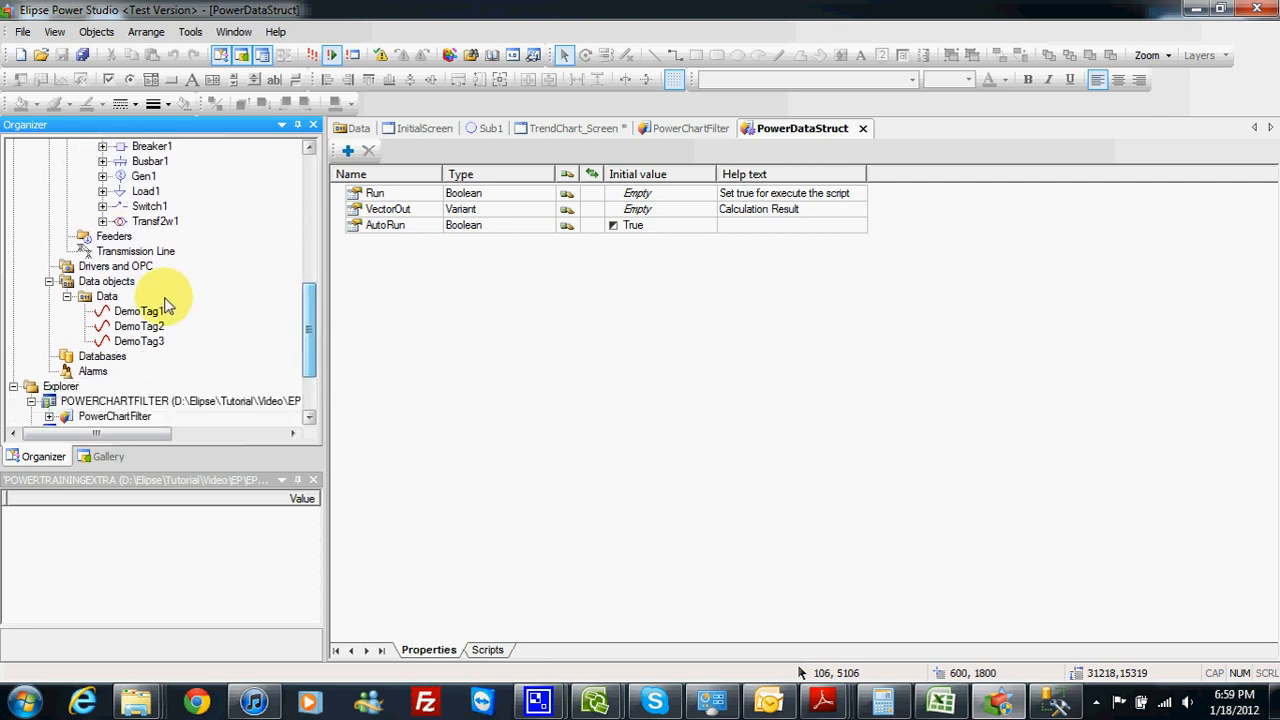
pyautogui.click(106, 300)
pyautogui.rightClick(108, 302)
pyautogui.moveTo(200, 340)
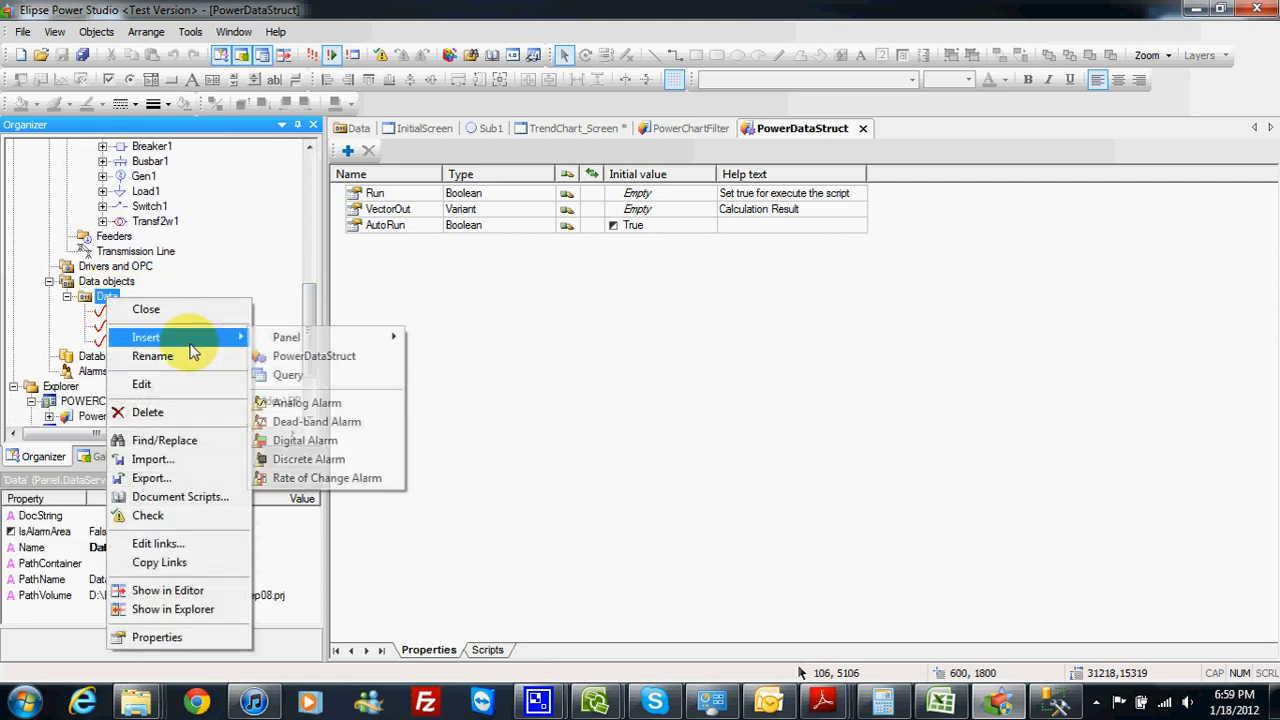
pyautogui.click(303, 360)
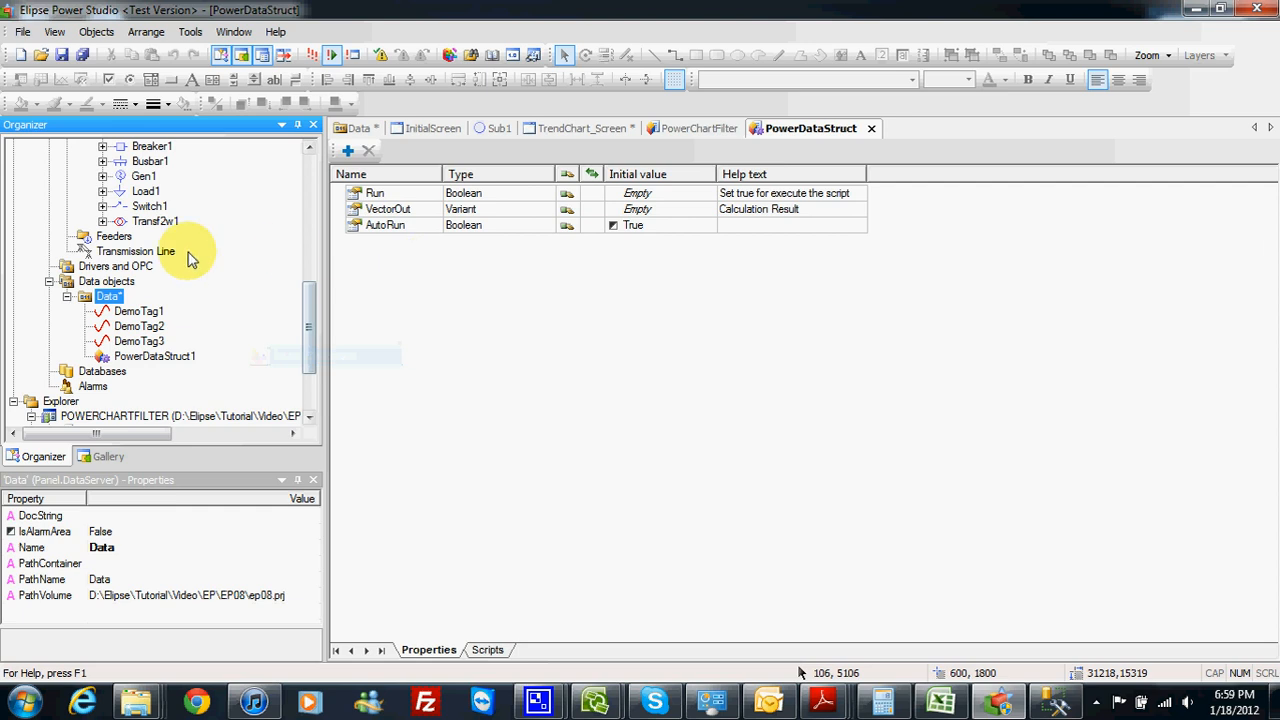
# Step: Set the DataStructureSource of the PowerChartFilter on TrendChart_Screen to Data.PowerDataStruct1 and save the project
pyautogui.moveTo(316, 347); pyautogui.dragTo(313, 245)
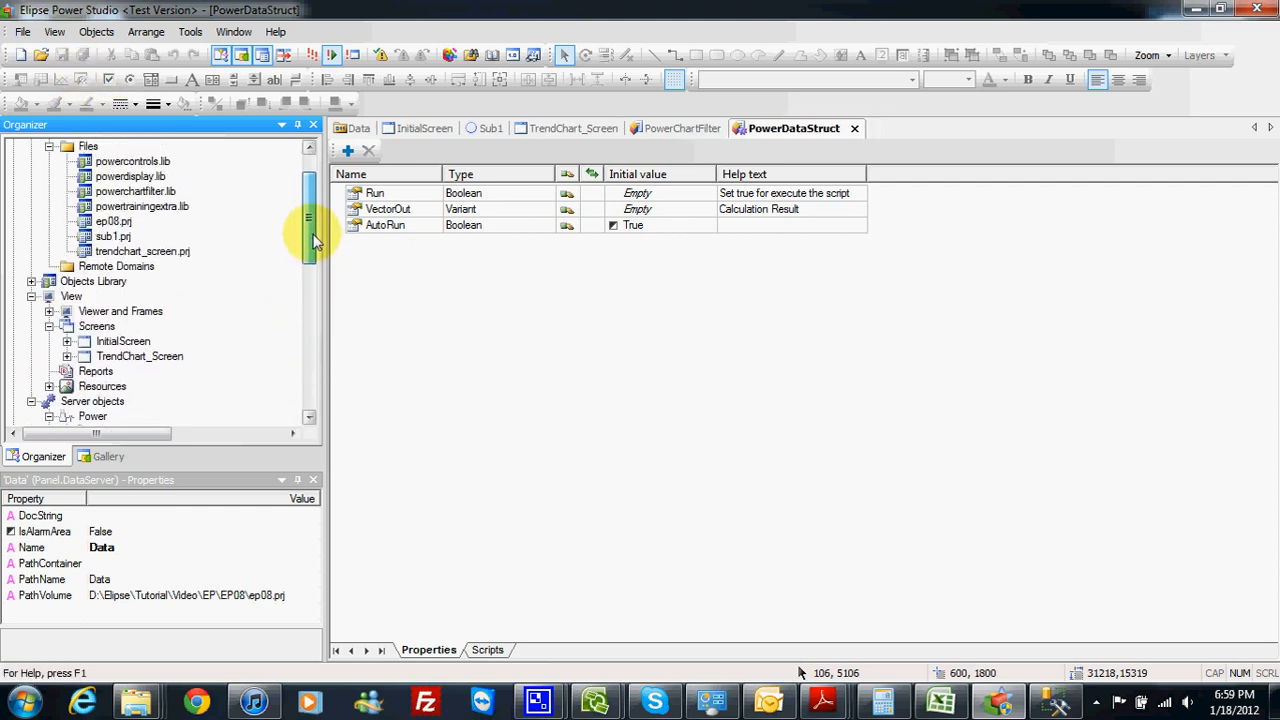
pyautogui.doubleClick(122, 358)
pyautogui.click(560, 335)
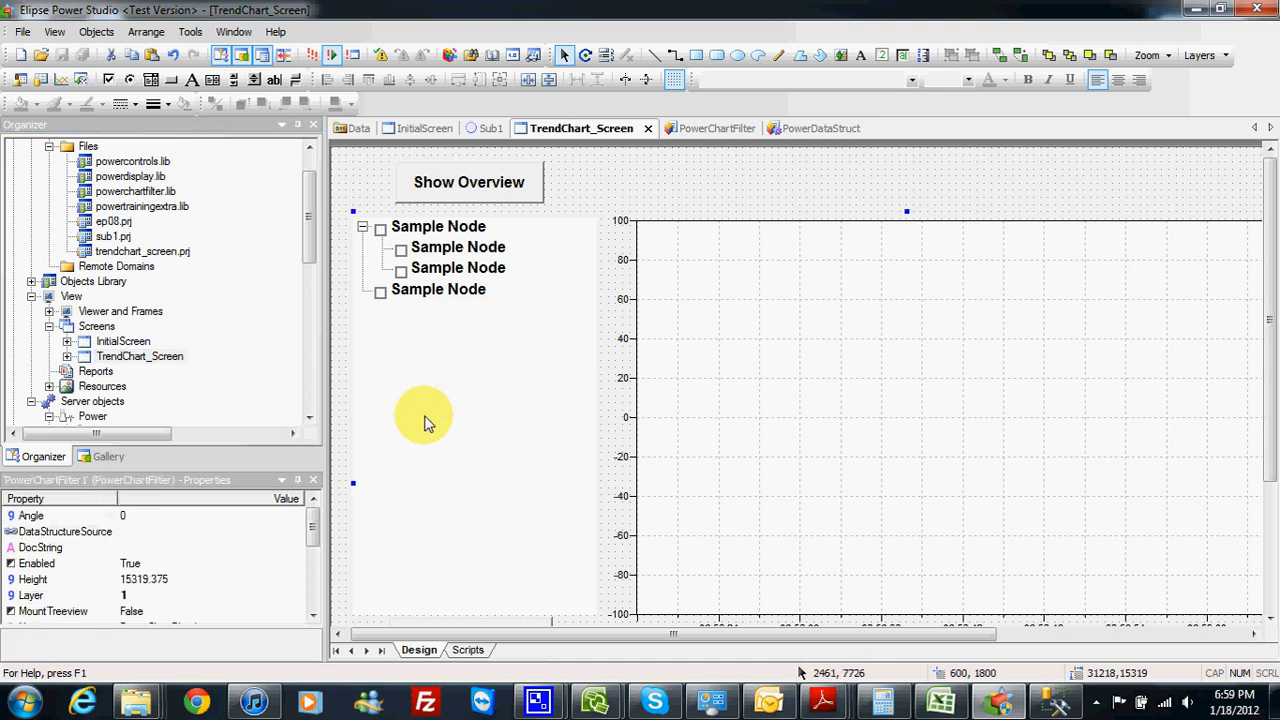
pyautogui.click(228, 540)
pyautogui.click(297, 531)
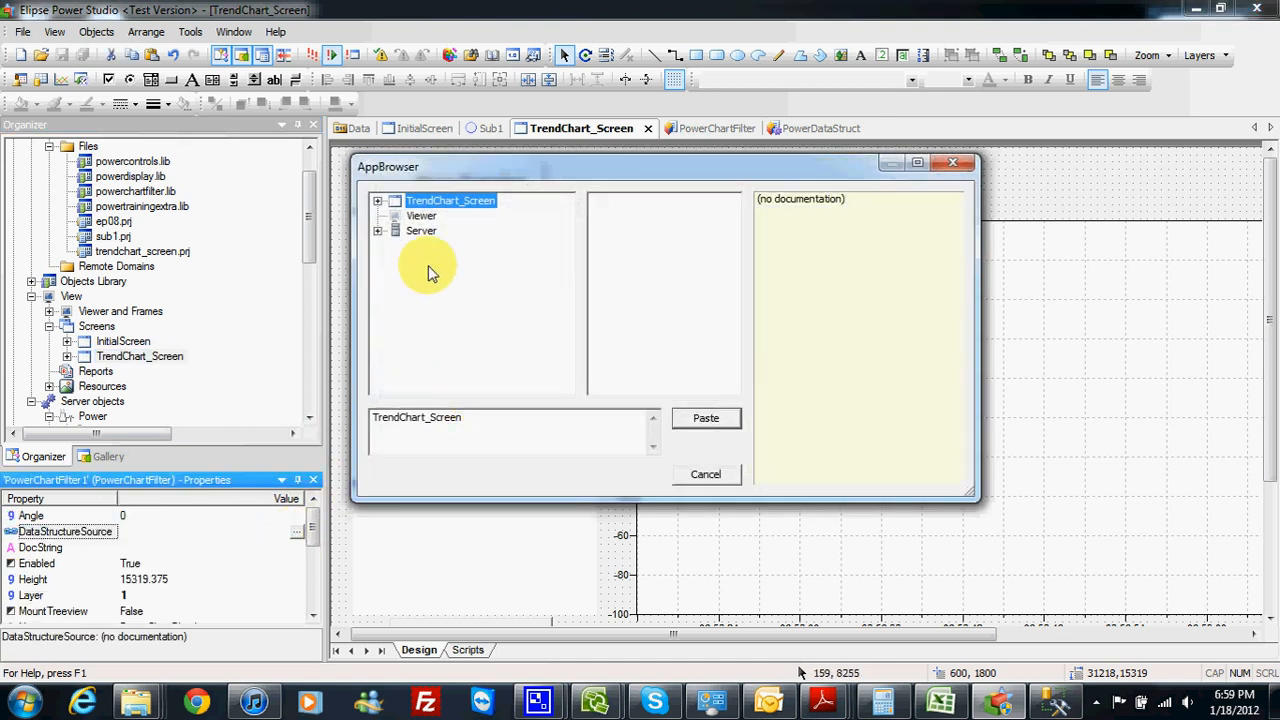
pyautogui.click(396, 246)
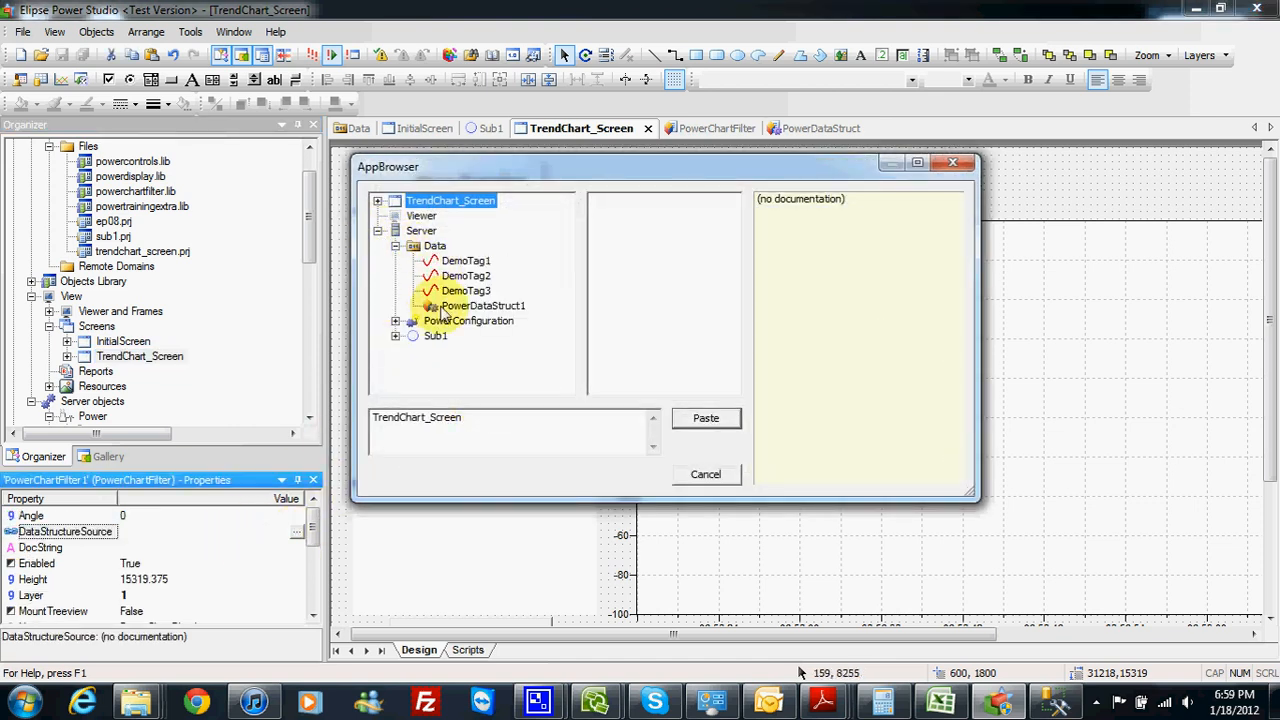
pyautogui.click(718, 420)
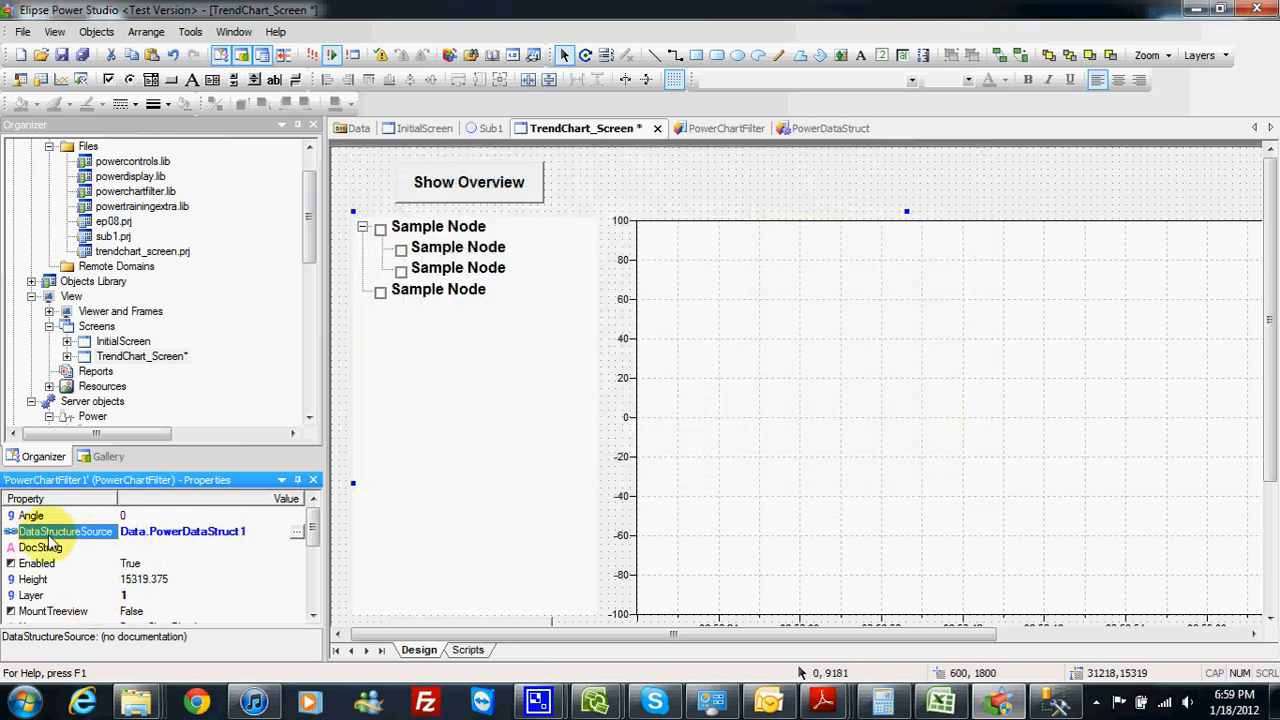
pyautogui.click(85, 62)
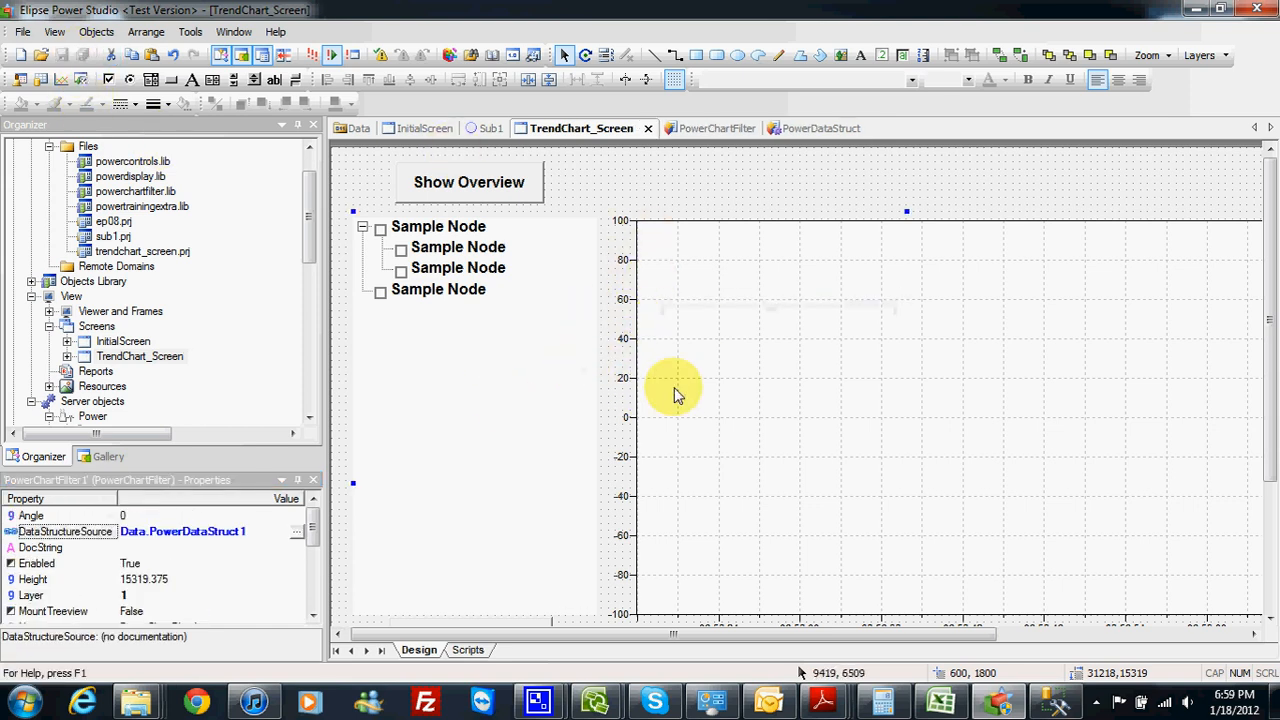
# Step: Add a script to the OnShow event of TrendChart_Screen
pyautogui.click(468, 651)
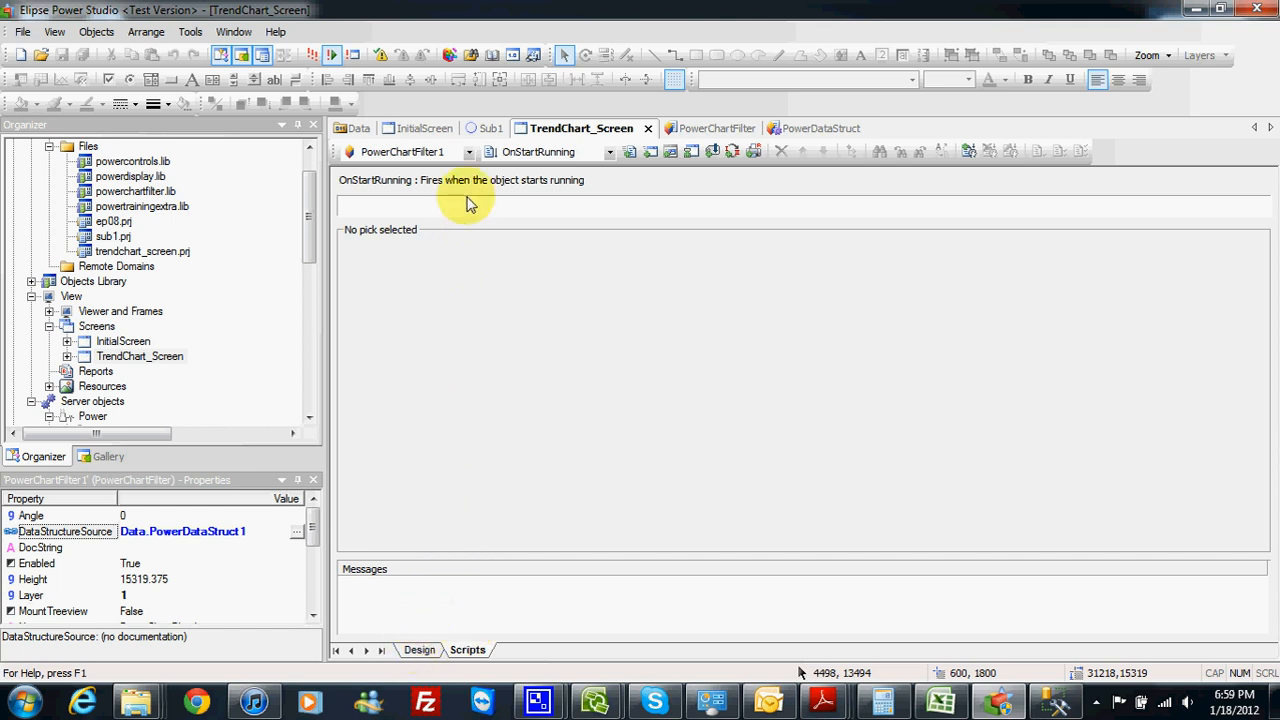
pyautogui.click(469, 155)
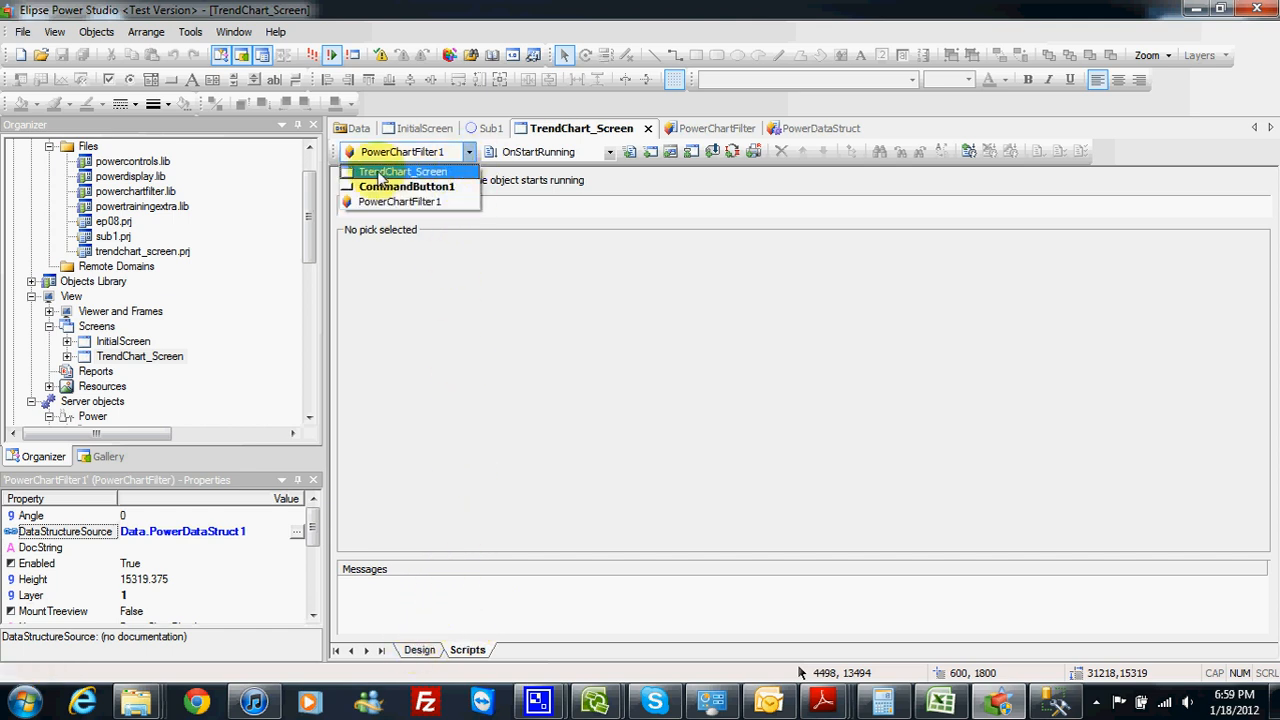
pyautogui.click(391, 173)
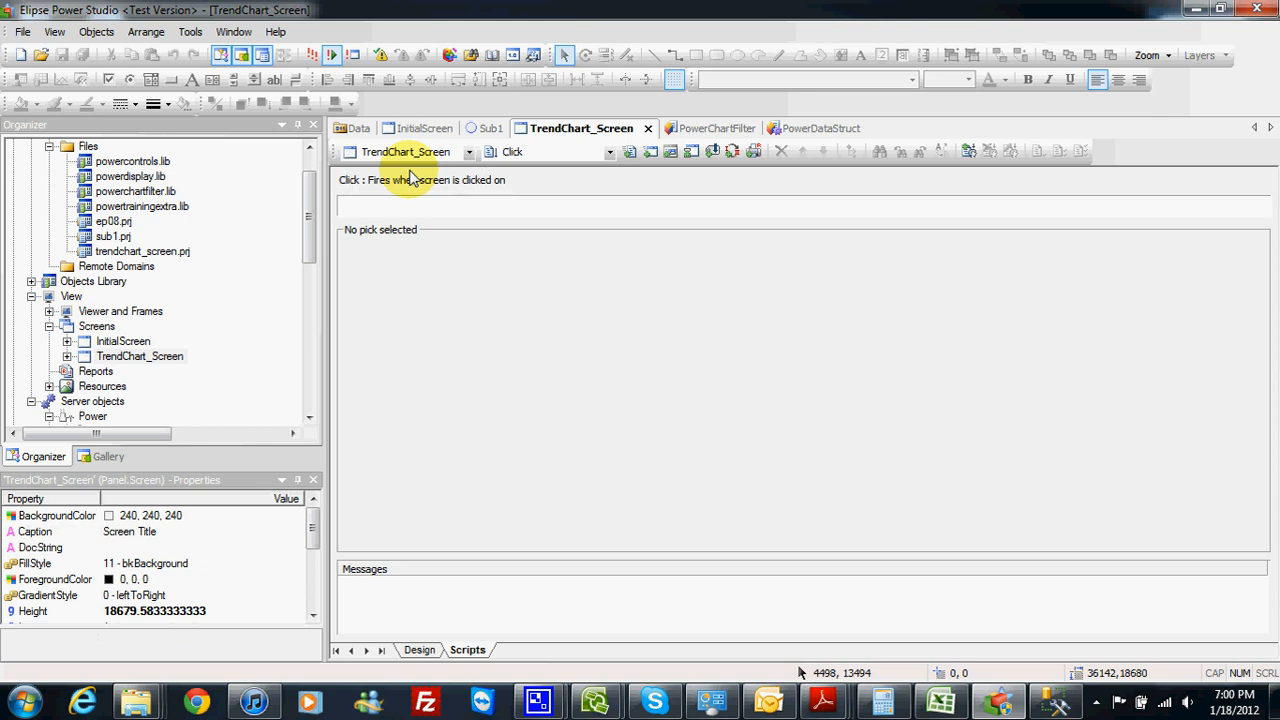
pyautogui.click(469, 155)
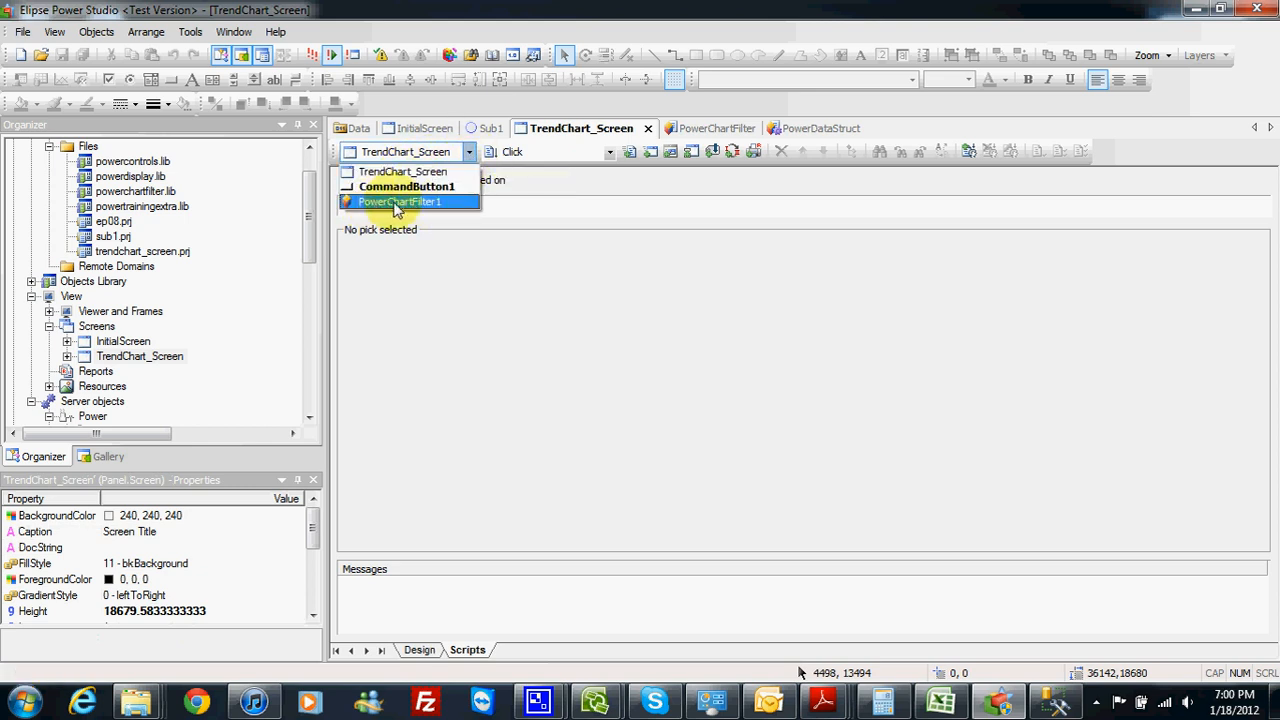
pyautogui.click(553, 147)
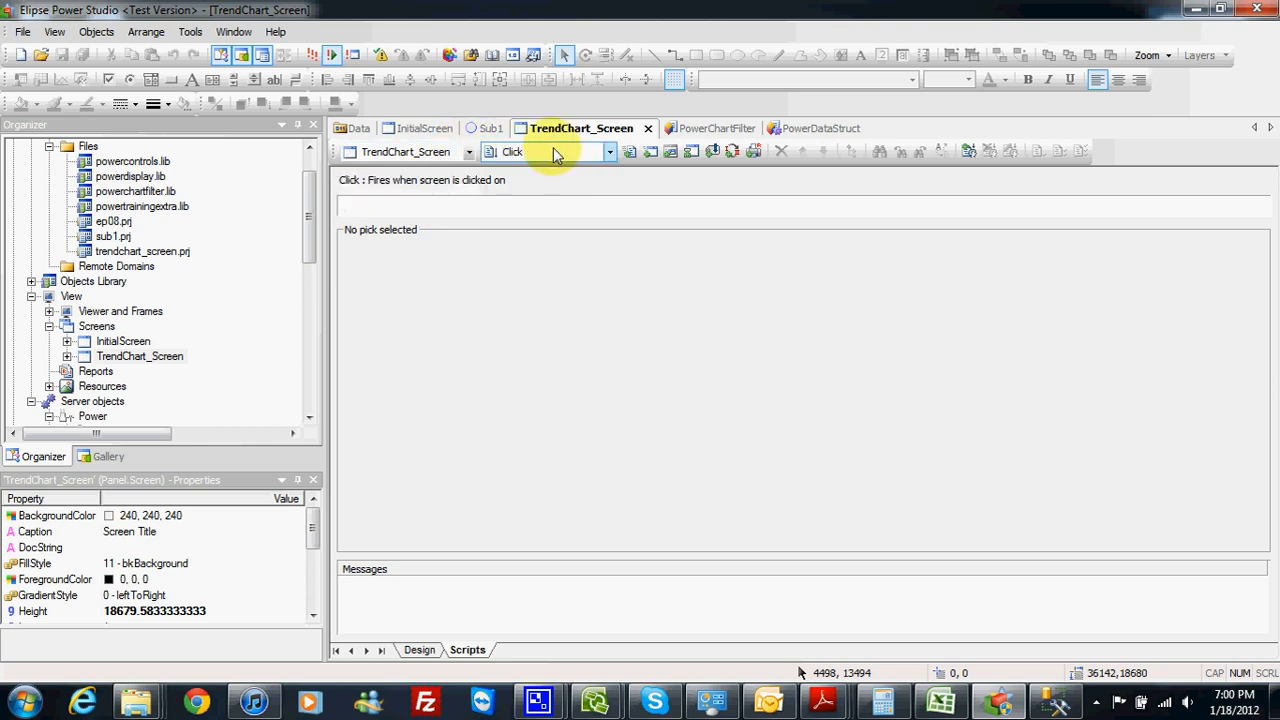
pyautogui.click(609, 153)
pyautogui.click(537, 290)
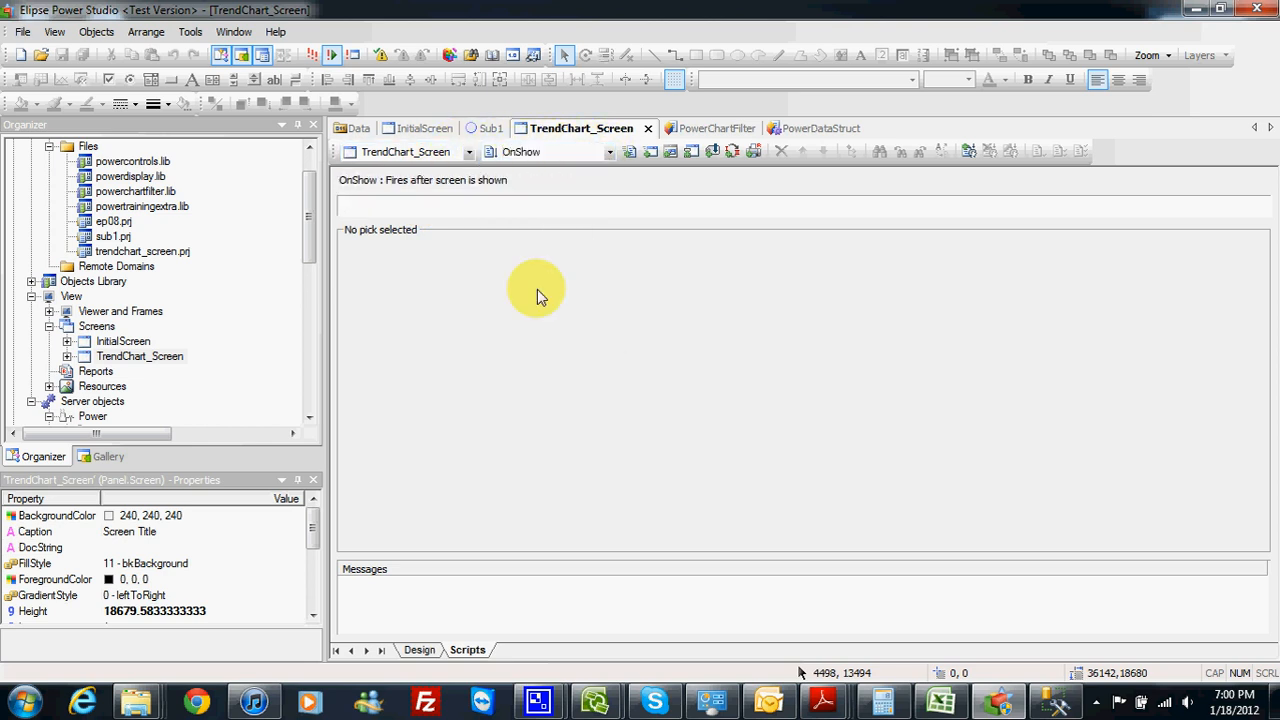
pyautogui.click(629, 152)
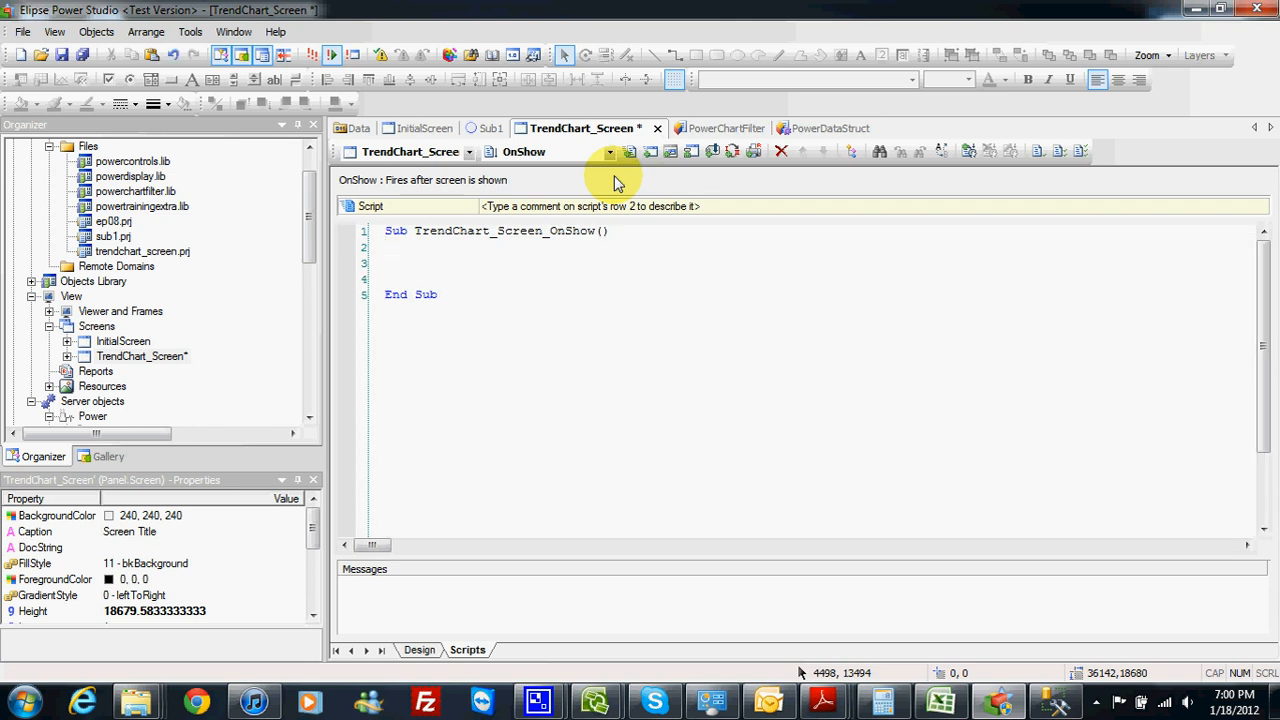
# Step: Write Item("PowerChartFilter1").MountTreeview = true in the OnShow script and save the project
pyautogui.click(852, 153)
pyautogui.moveTo(809, 183); pyautogui.dragTo(930, 194)
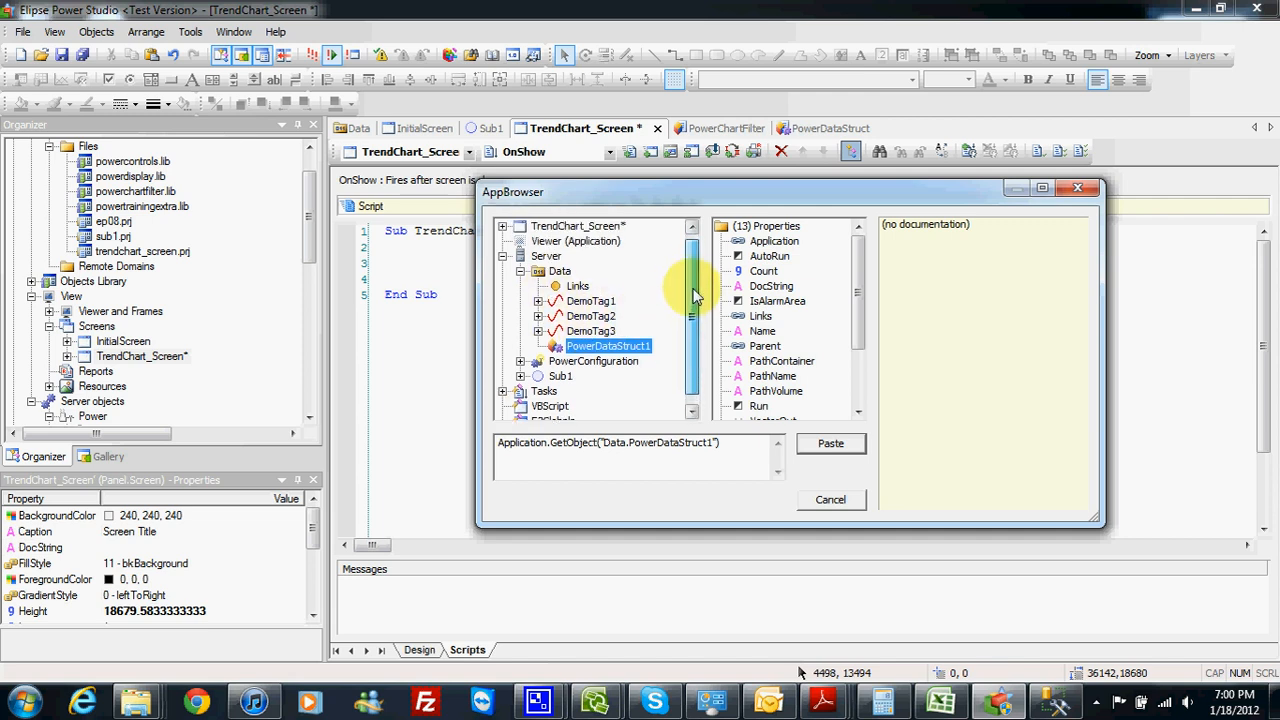
pyautogui.click(578, 227)
pyautogui.doubleClick(519, 228)
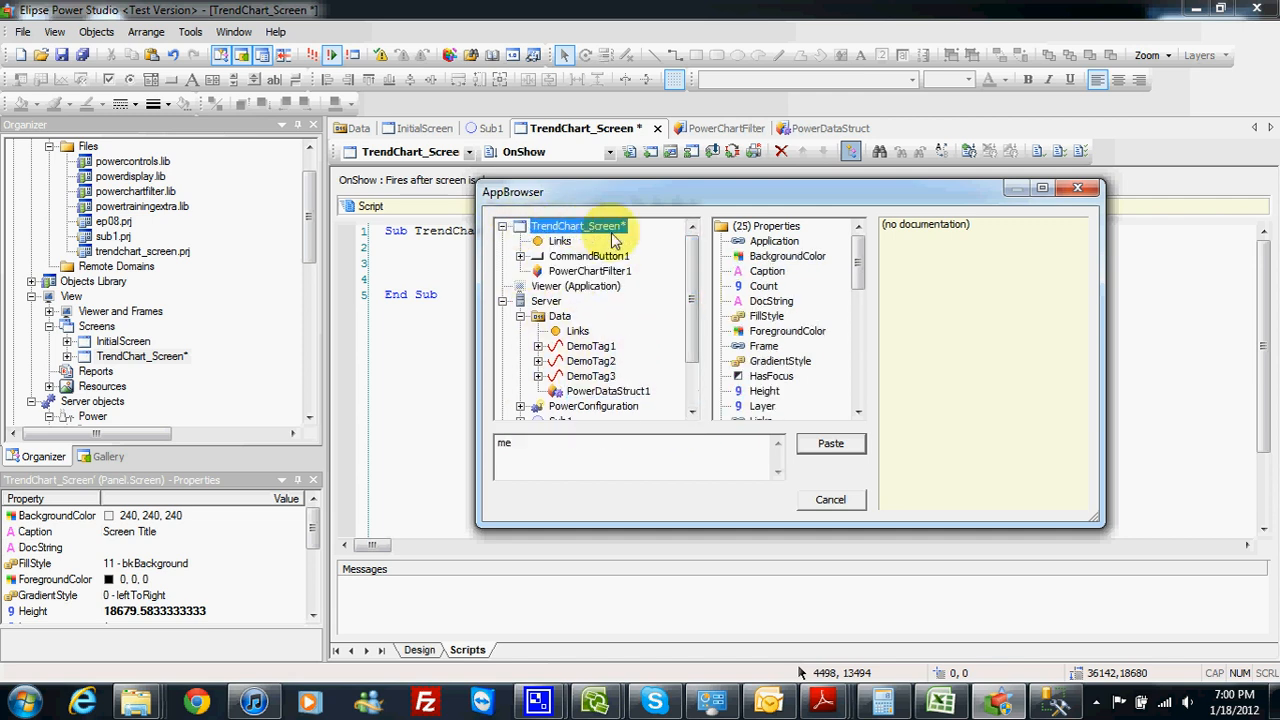
pyautogui.click(574, 274)
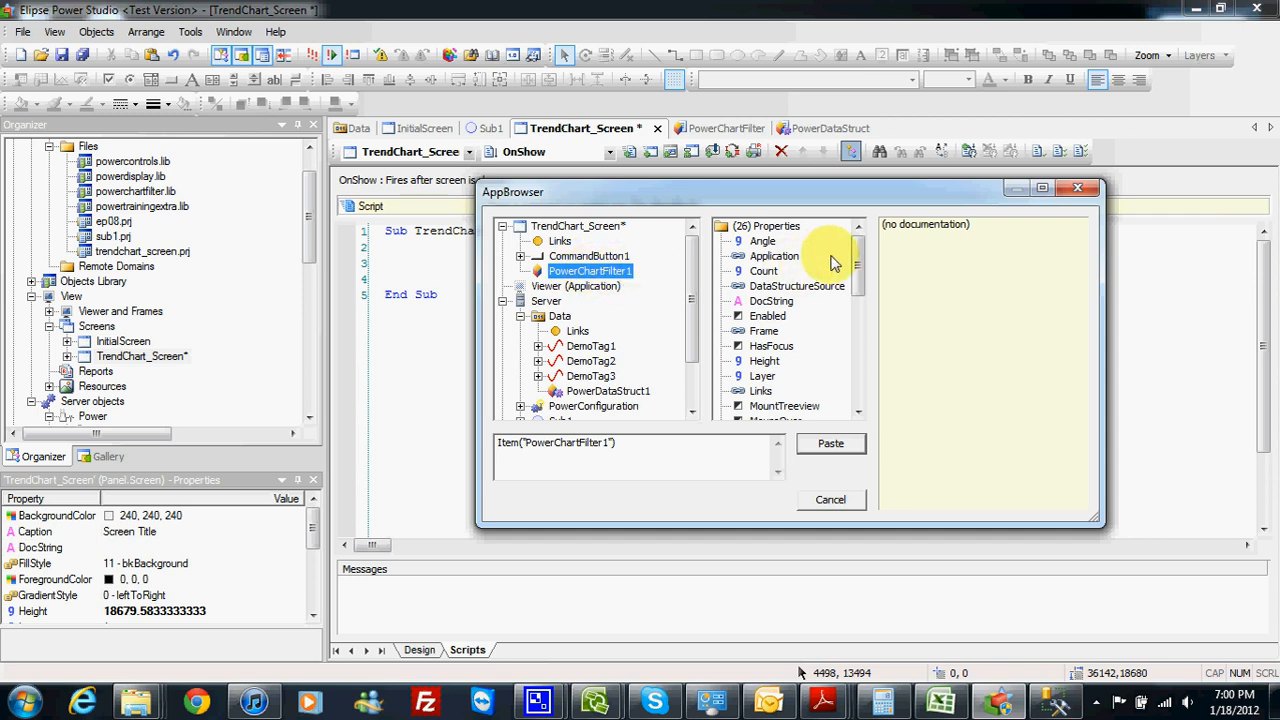
pyautogui.moveTo(855, 258); pyautogui.dragTo(855, 298)
pyautogui.click(784, 271)
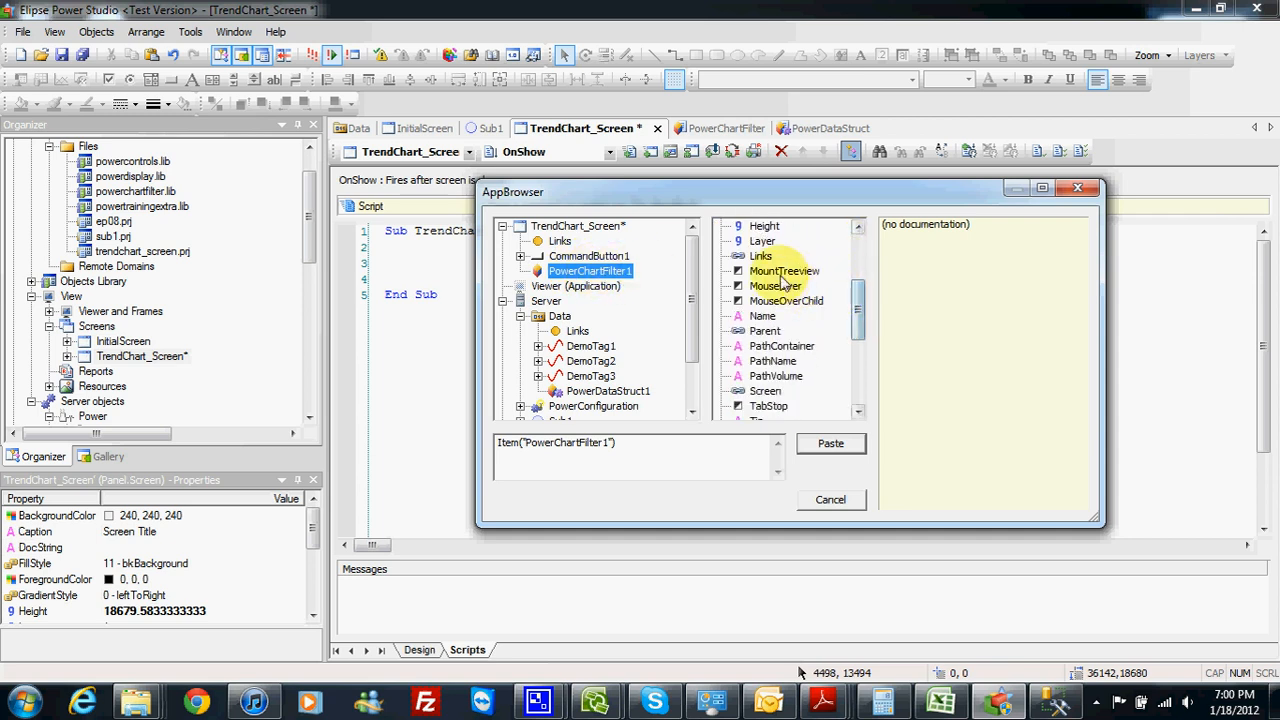
pyautogui.click(830, 443)
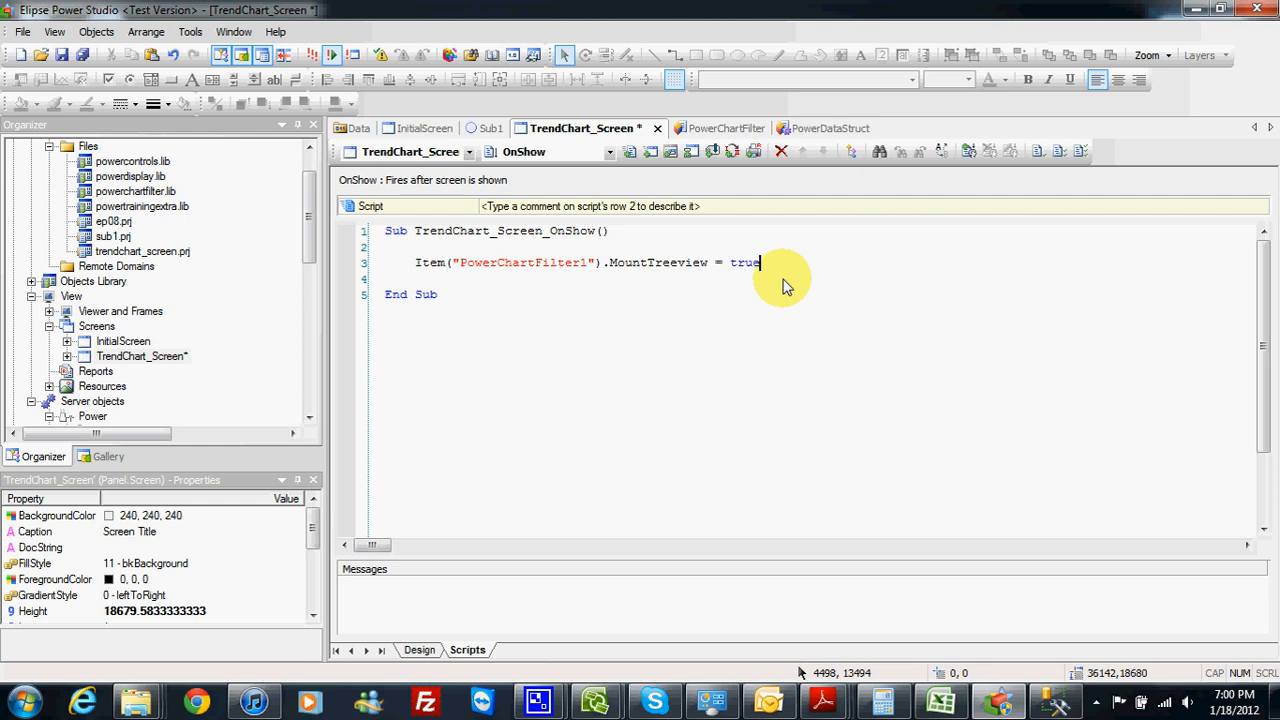
pyautogui.click(82, 54)
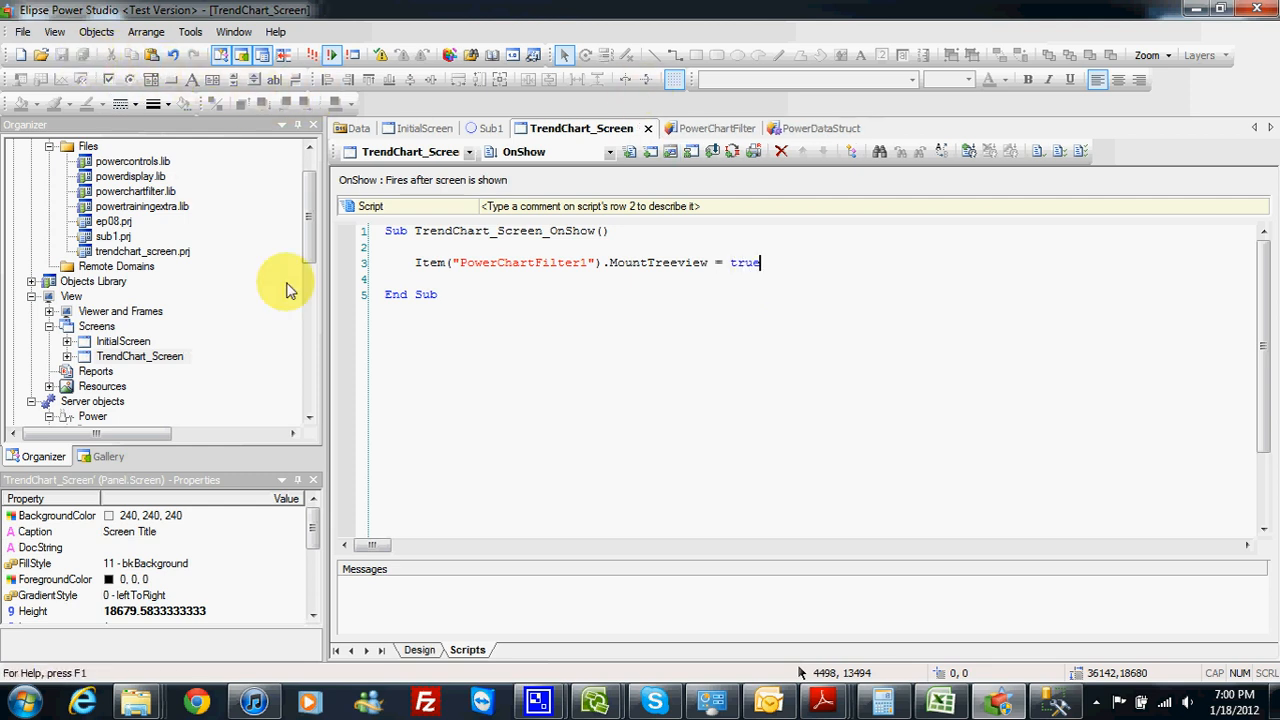
# Step: Run the application, show the trend chart screen and expand Busbar1 down to the Terminal1 voltages
pyautogui.click(318, 83)
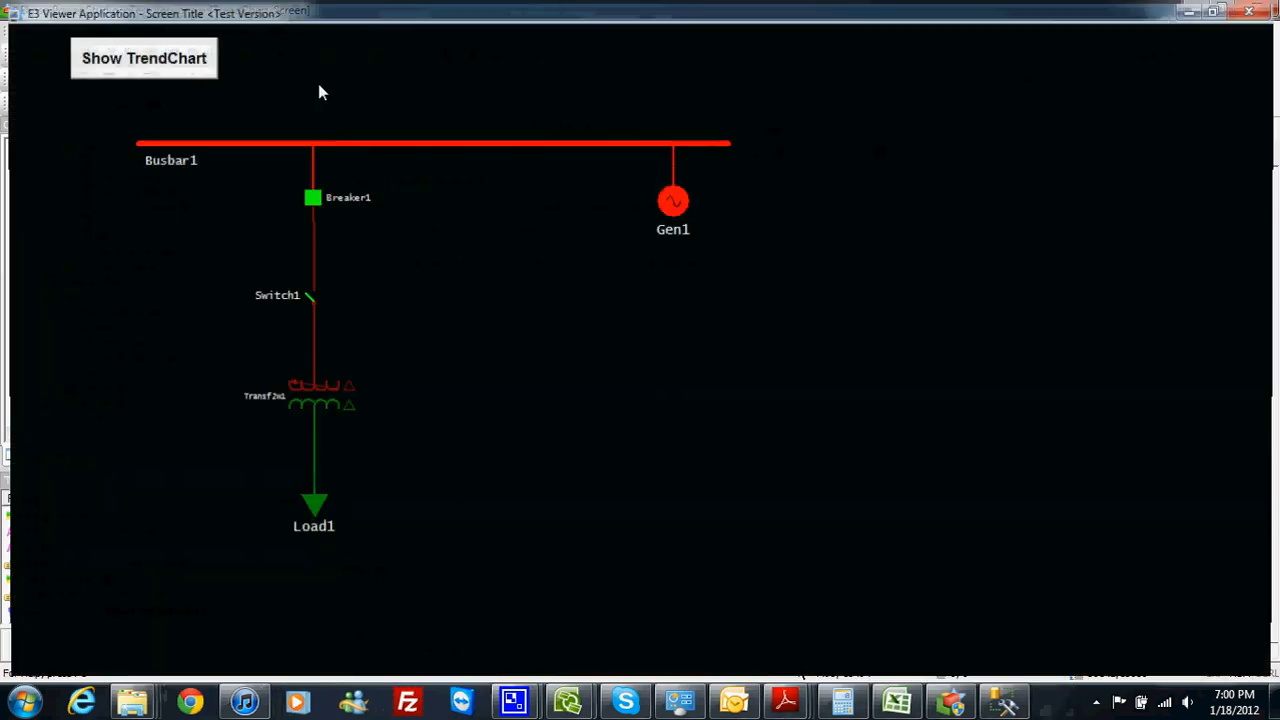
pyautogui.click(167, 68)
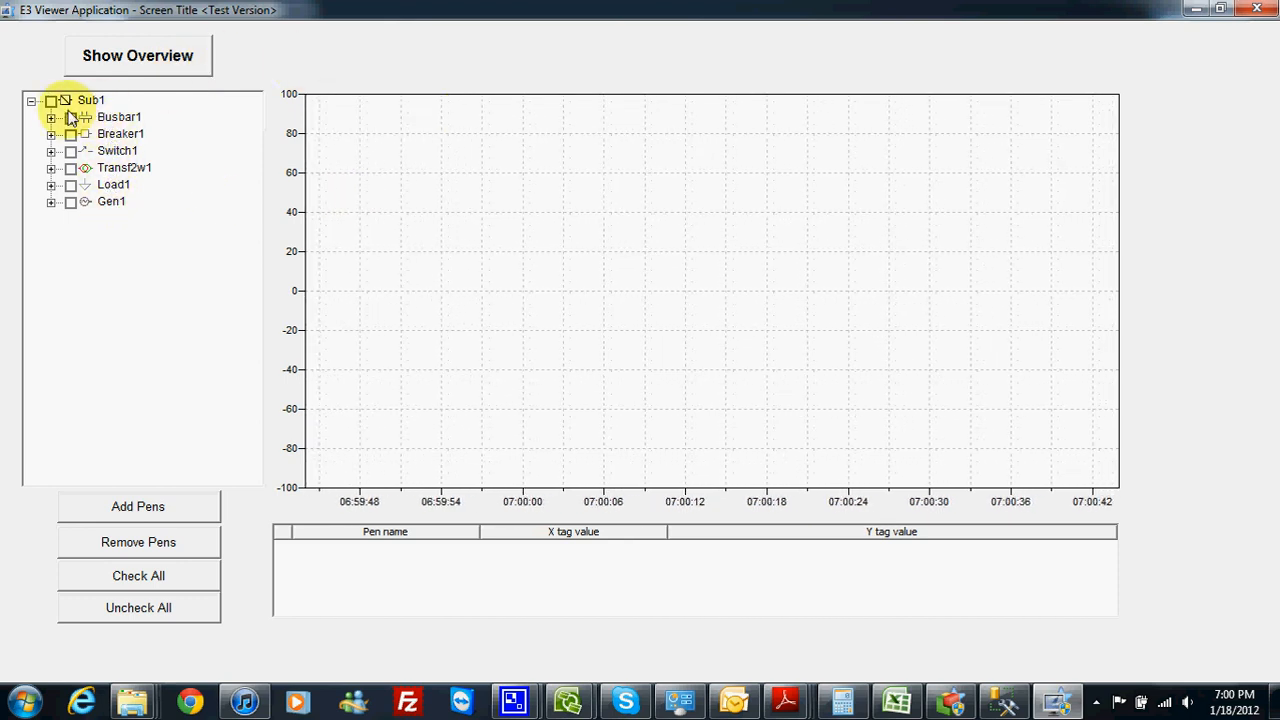
pyautogui.click(51, 117)
pyautogui.click(71, 134)
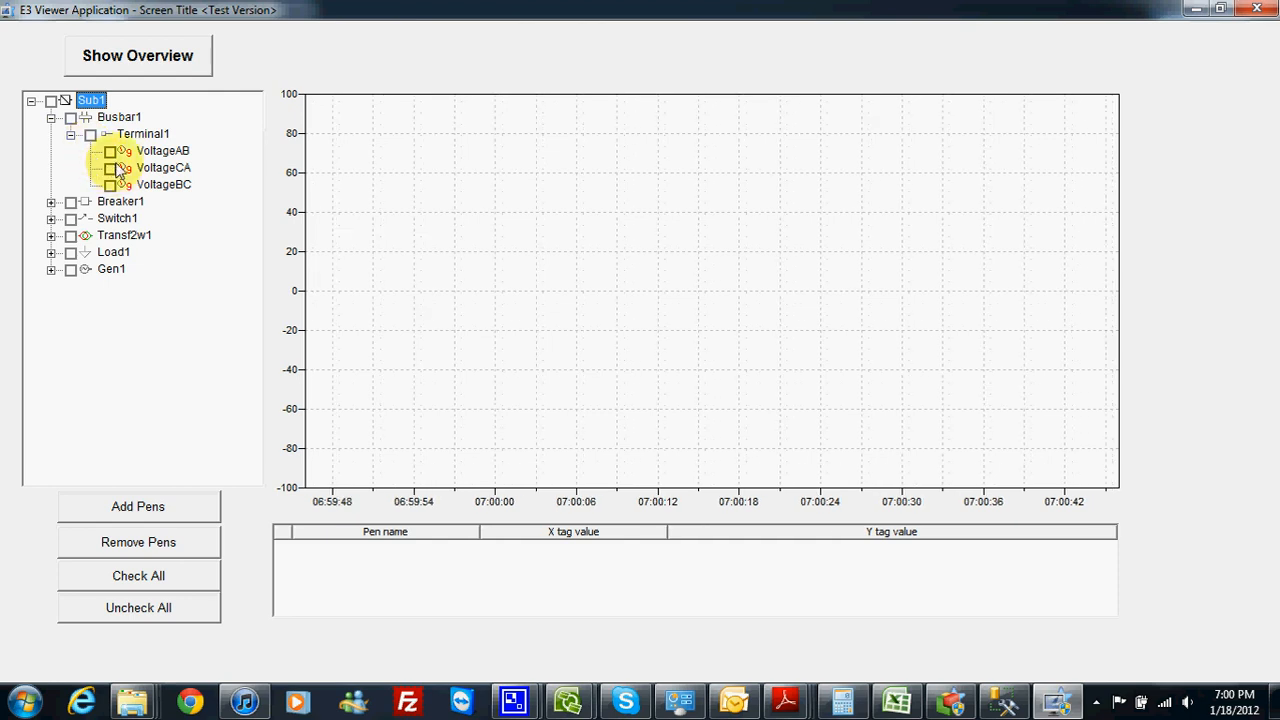
# Step: Add a pen for the Busbar1 Terminal1 VoltageAB measurement and check its value along the curve
pyautogui.click(110, 151)
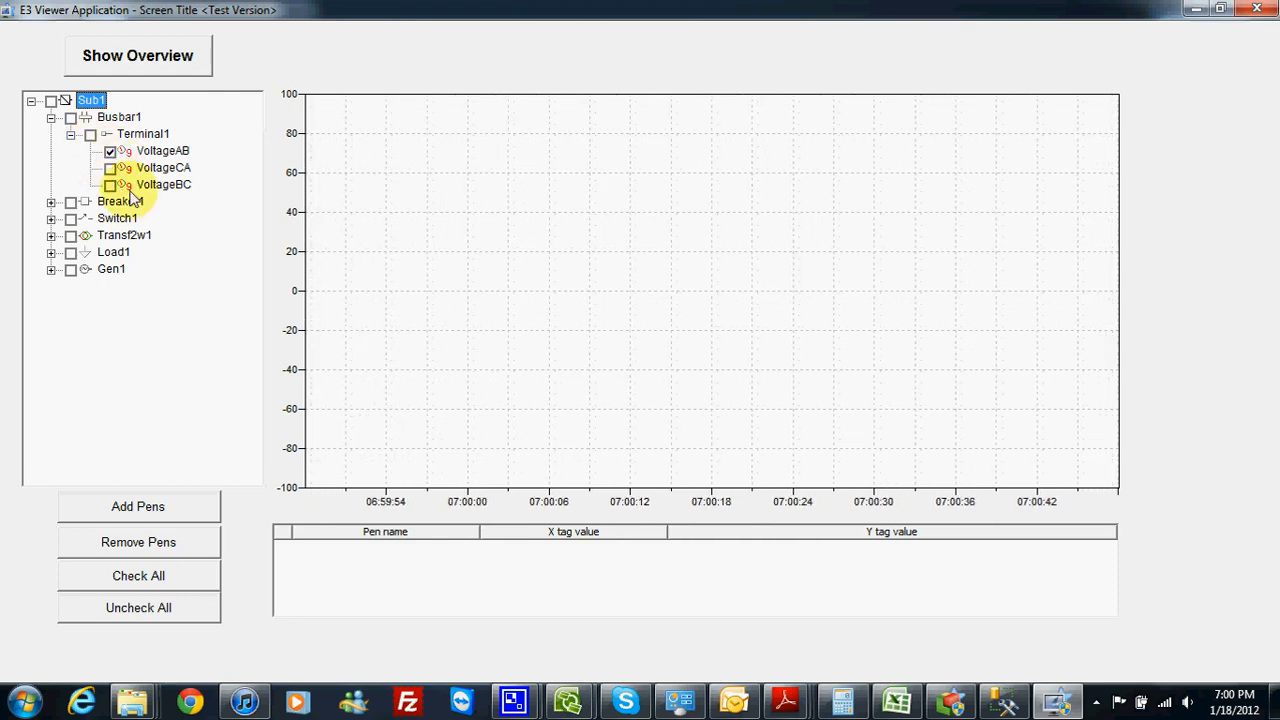
pyautogui.click(185, 505)
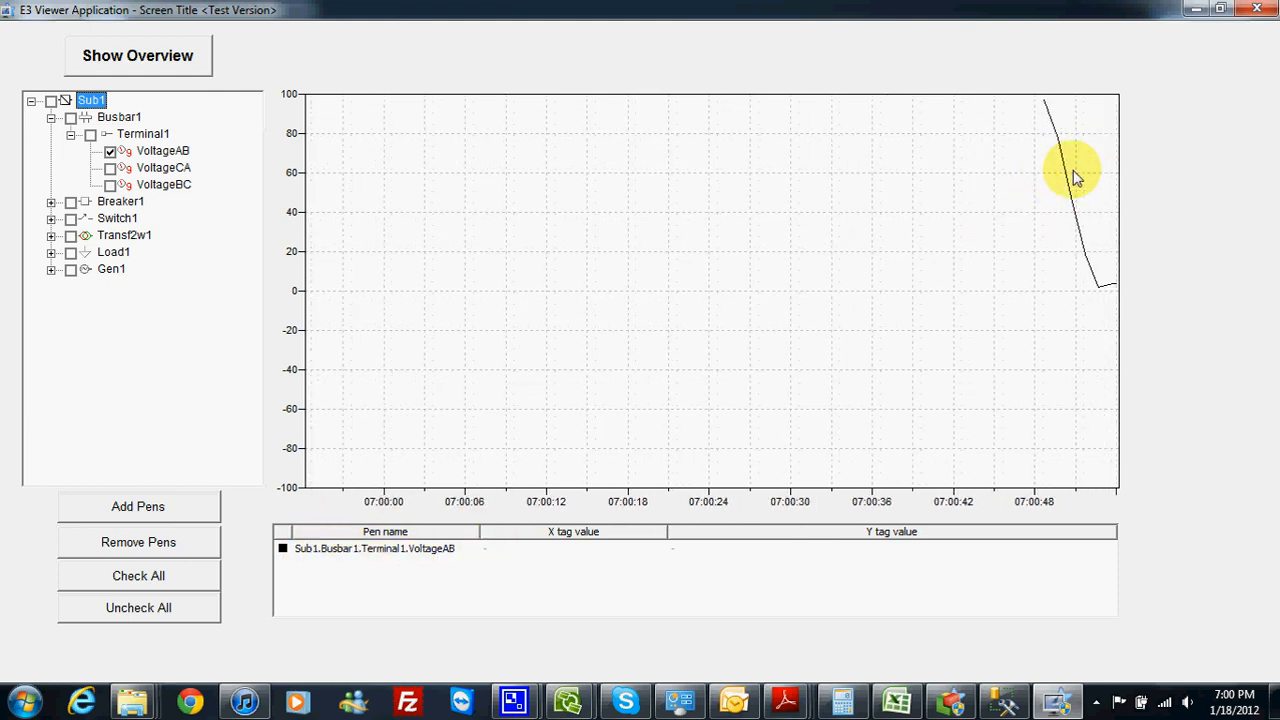
pyautogui.moveTo(1077, 191); pyautogui.dragTo(1034, 251)
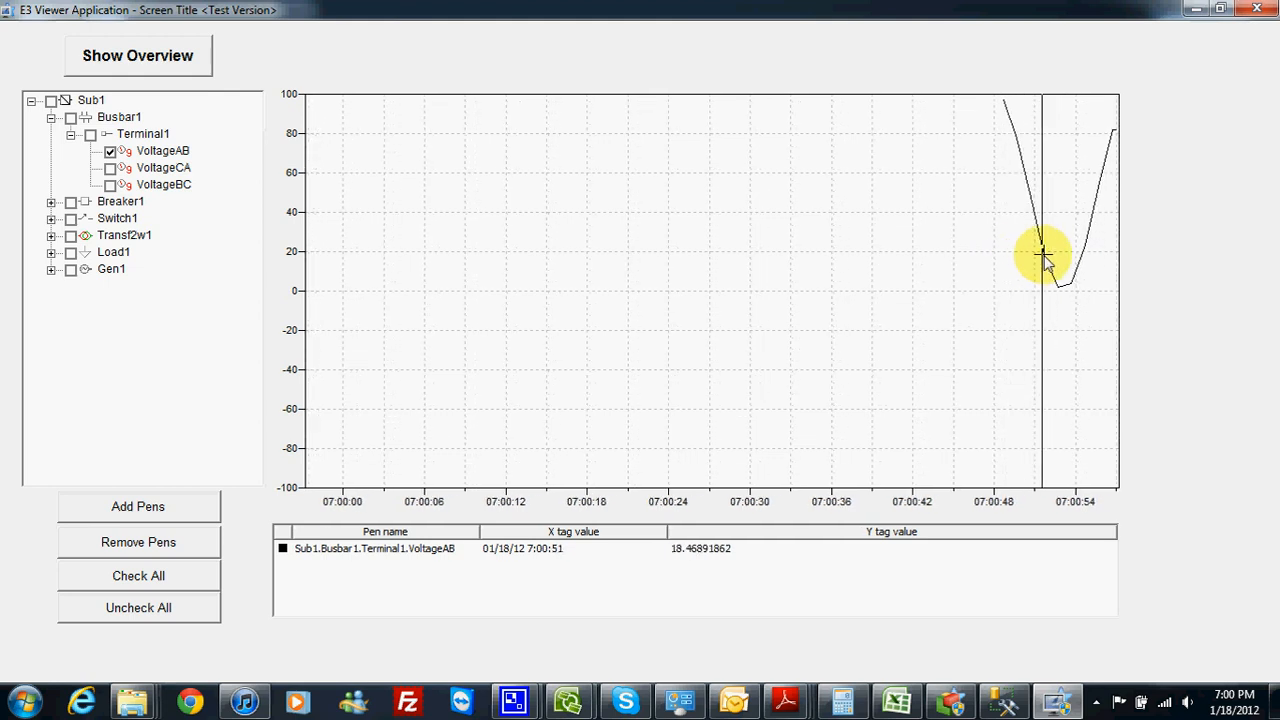
# Step: Add pens for VoltageCA and VoltageBC alongside VoltageAB and compare the three values at points along the curves
pyautogui.click(110, 185)
pyautogui.click(182, 510)
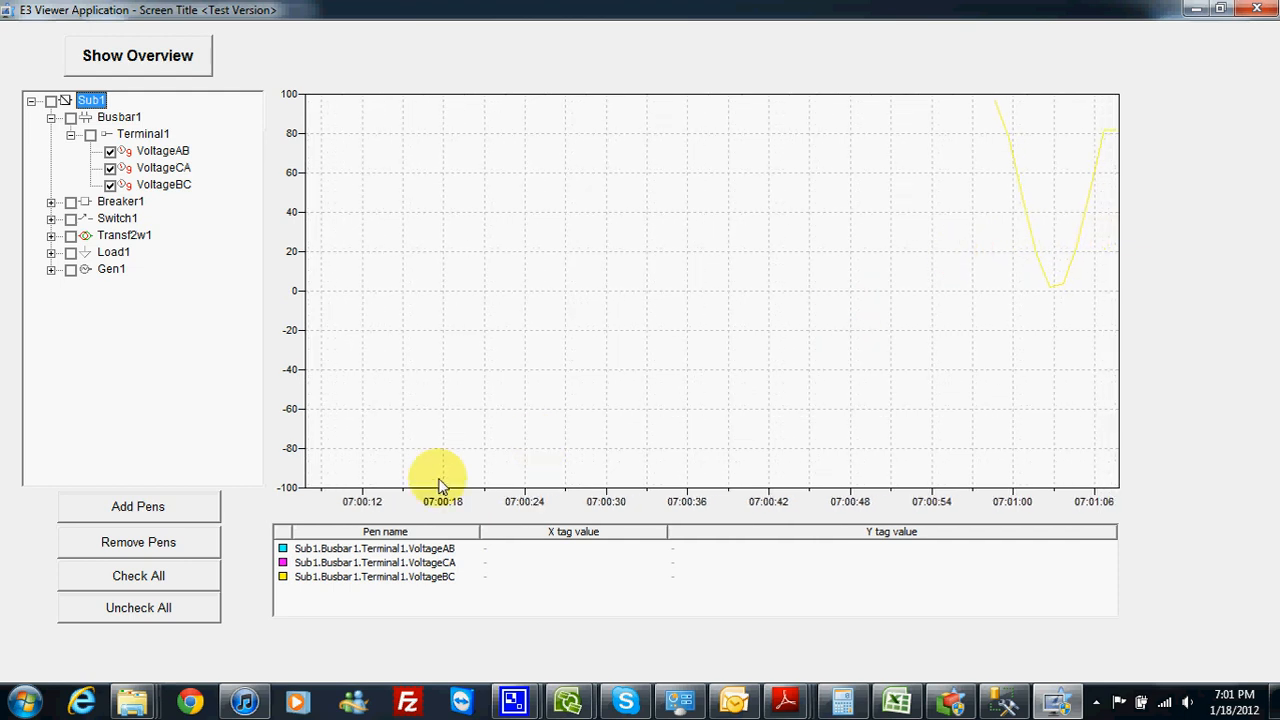
pyautogui.moveTo(959, 301); pyautogui.dragTo(1020, 289)
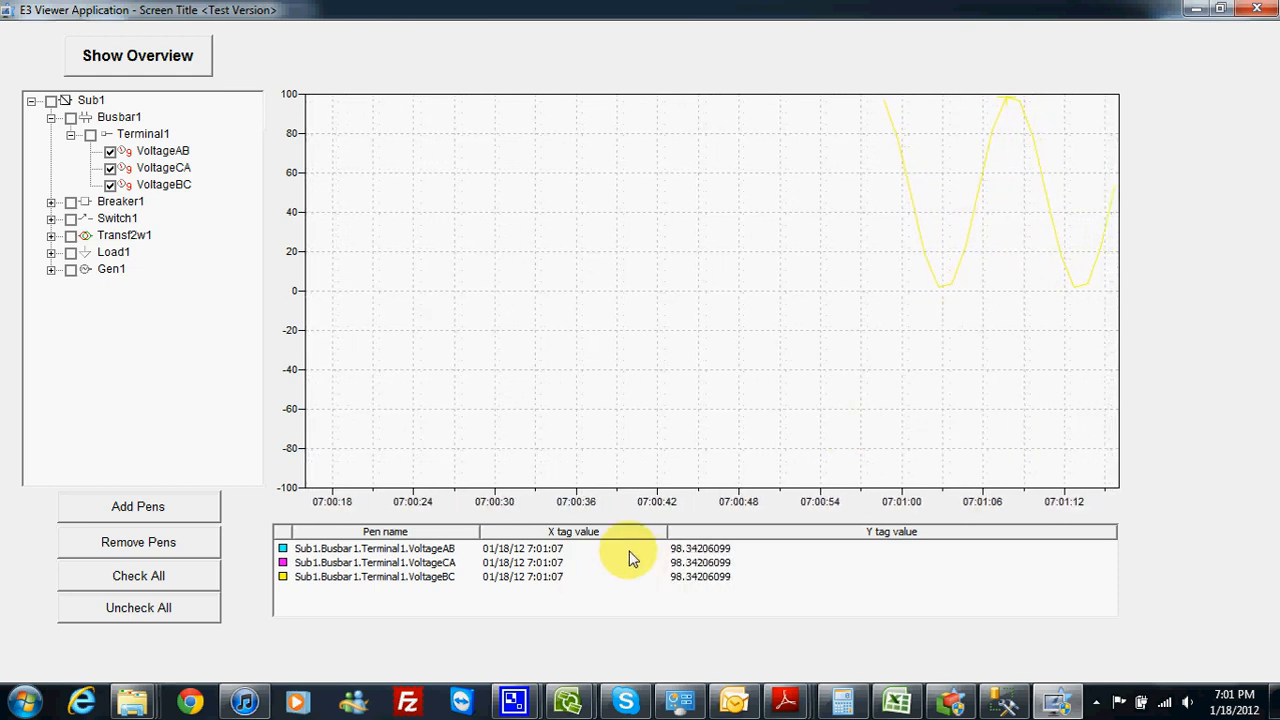
pyautogui.moveTo(912, 383); pyautogui.dragTo(1005, 356)
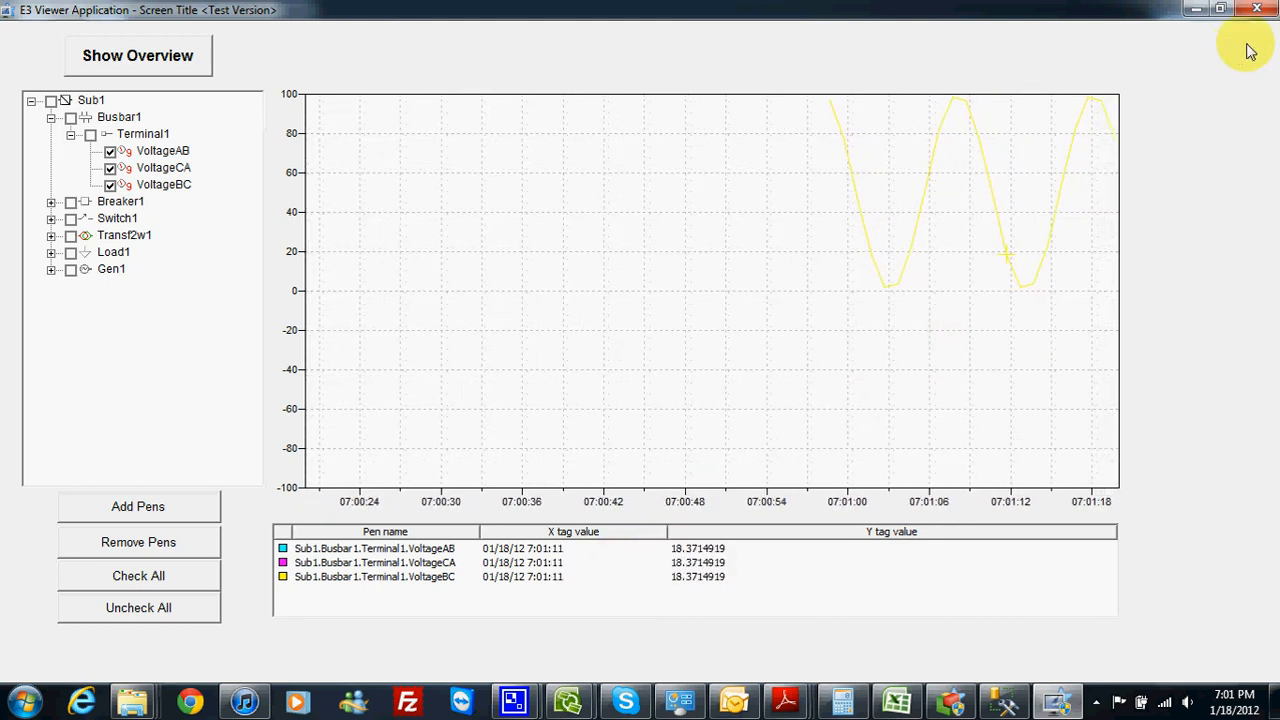
# Step: Close the running viewer, then set the Period of DemoTag2 to 12000 and of DemoTag3 to 14000
pyautogui.click(1256, 9)
pyautogui.moveTo(309, 223); pyautogui.dragTo(290, 340)
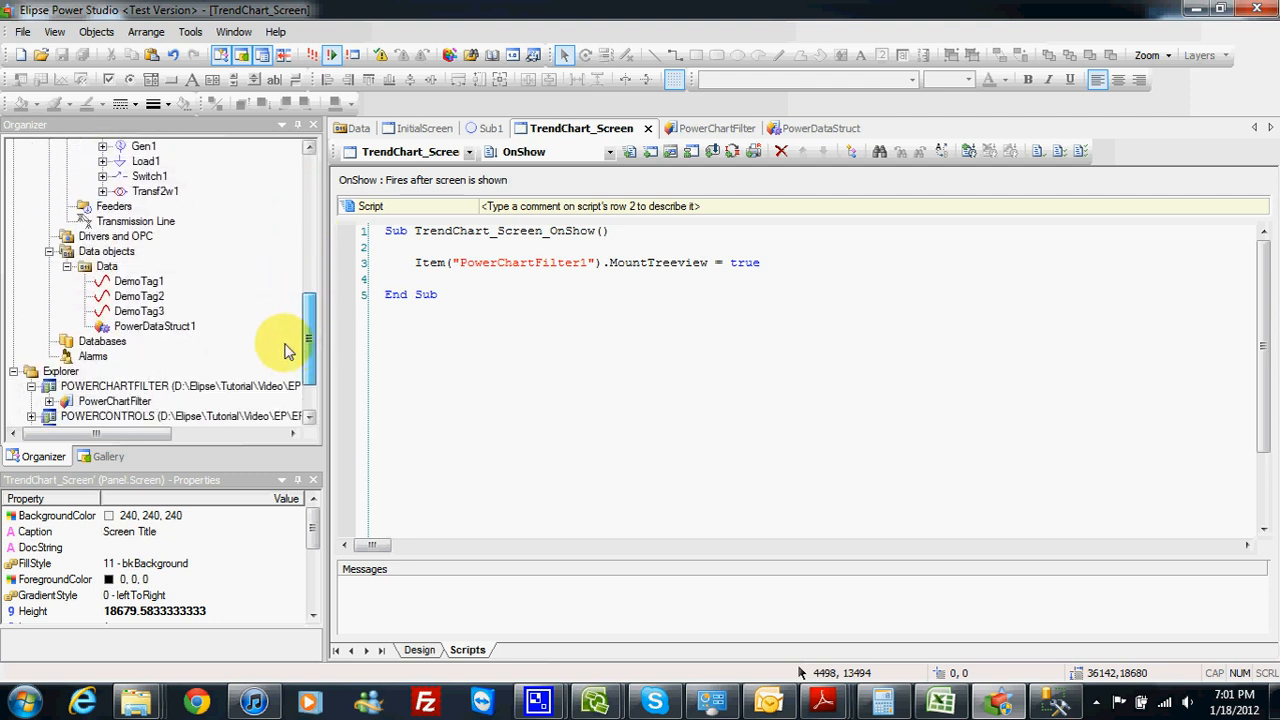
pyautogui.click(138, 281)
pyautogui.click(138, 296)
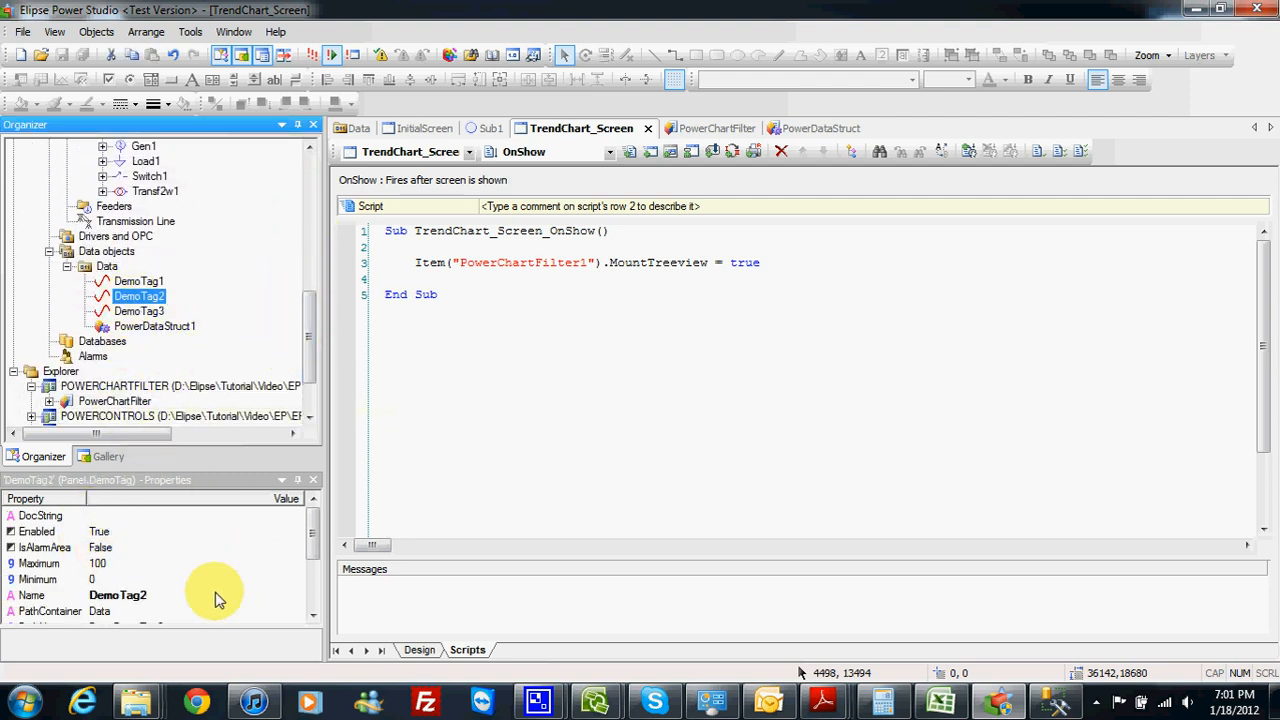
pyautogui.moveTo(315, 543); pyautogui.dragTo(311, 592)
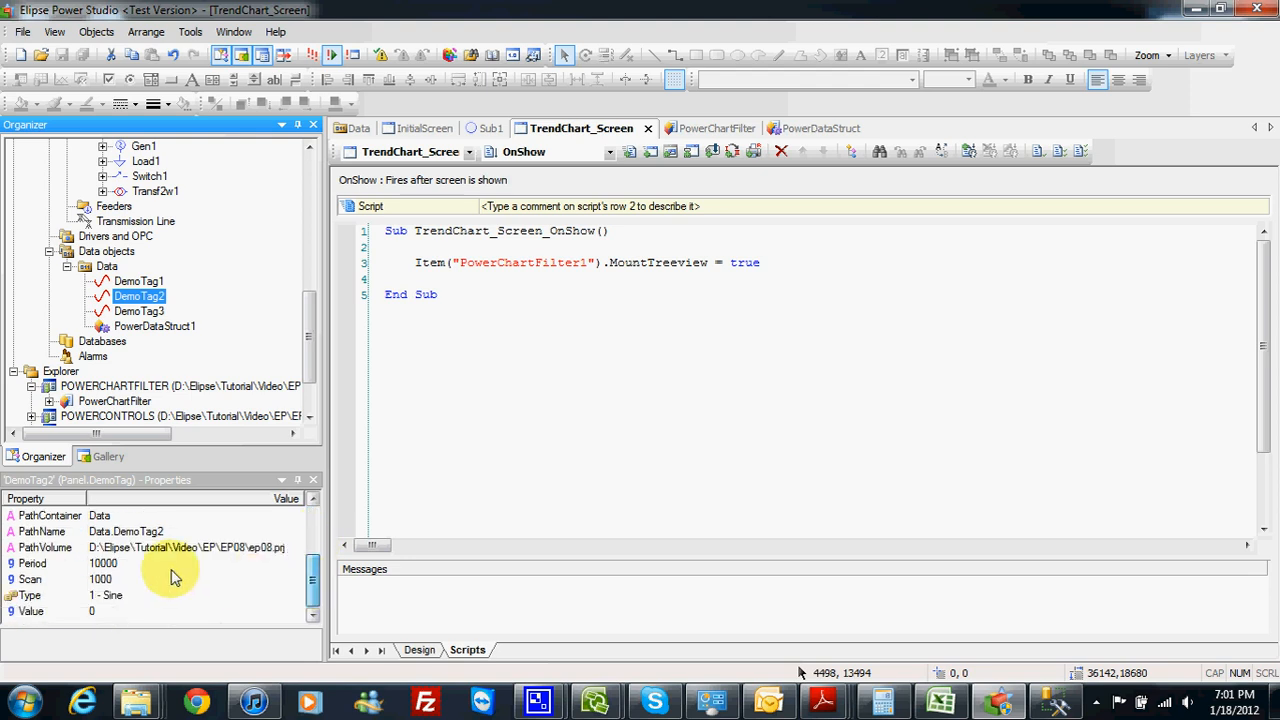
pyautogui.click(99, 566)
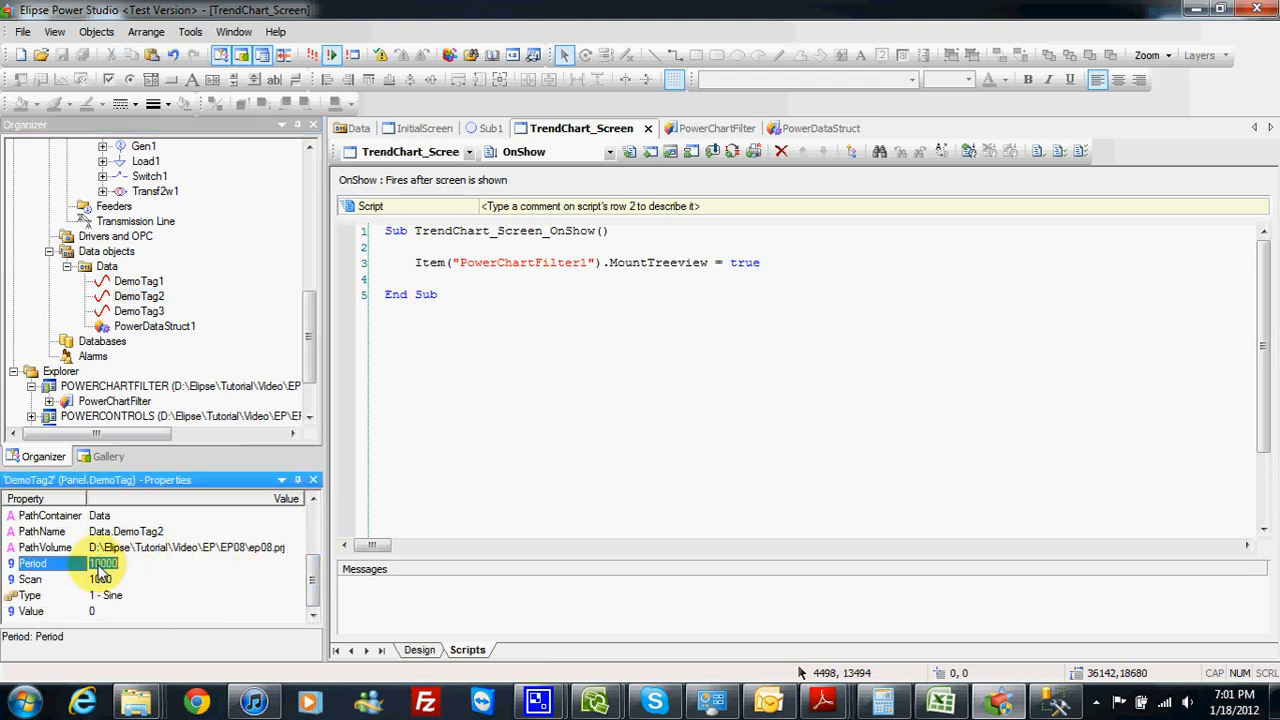
pyautogui.click(139, 311)
pyautogui.click(98, 597)
pyautogui.click(101, 612)
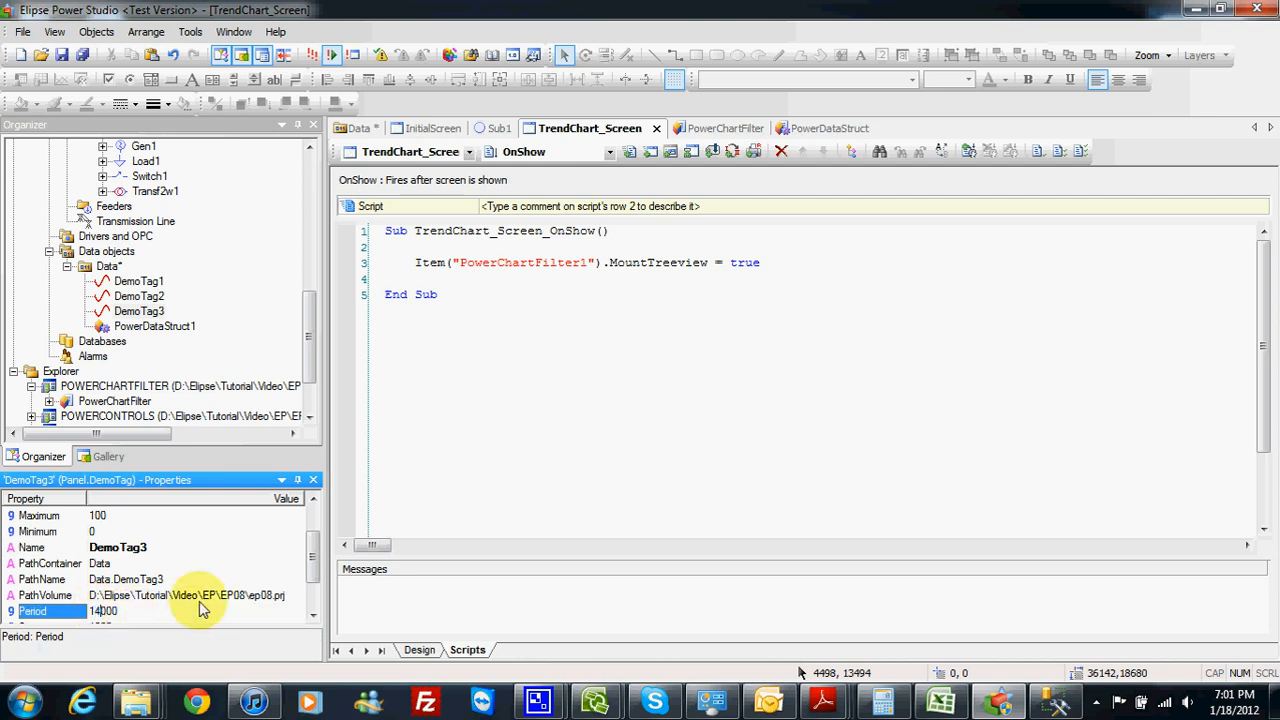
# Step: Set the Scan of DemoTag1, DemoTag2 and DemoTag3 to 100 and save the data folder
pyautogui.click(139, 281)
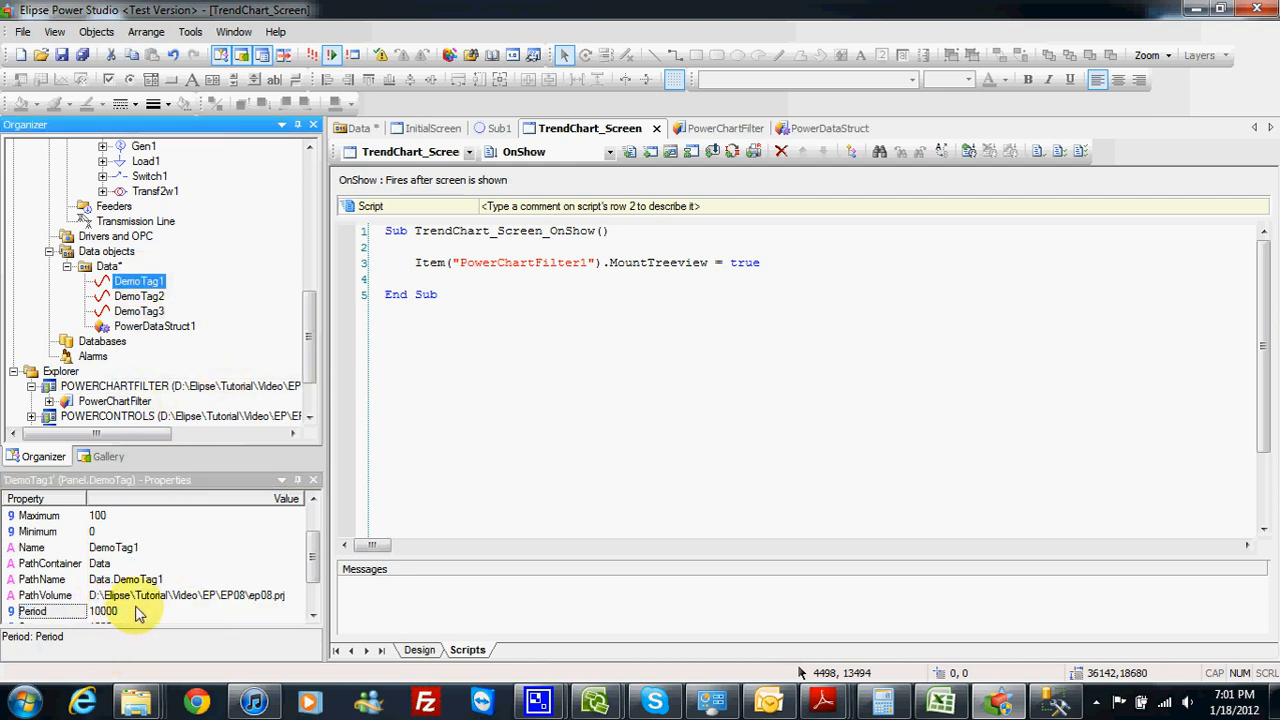
pyautogui.click(138, 614)
pyautogui.scroll(-1, 114, 614)
pyautogui.click(127, 581)
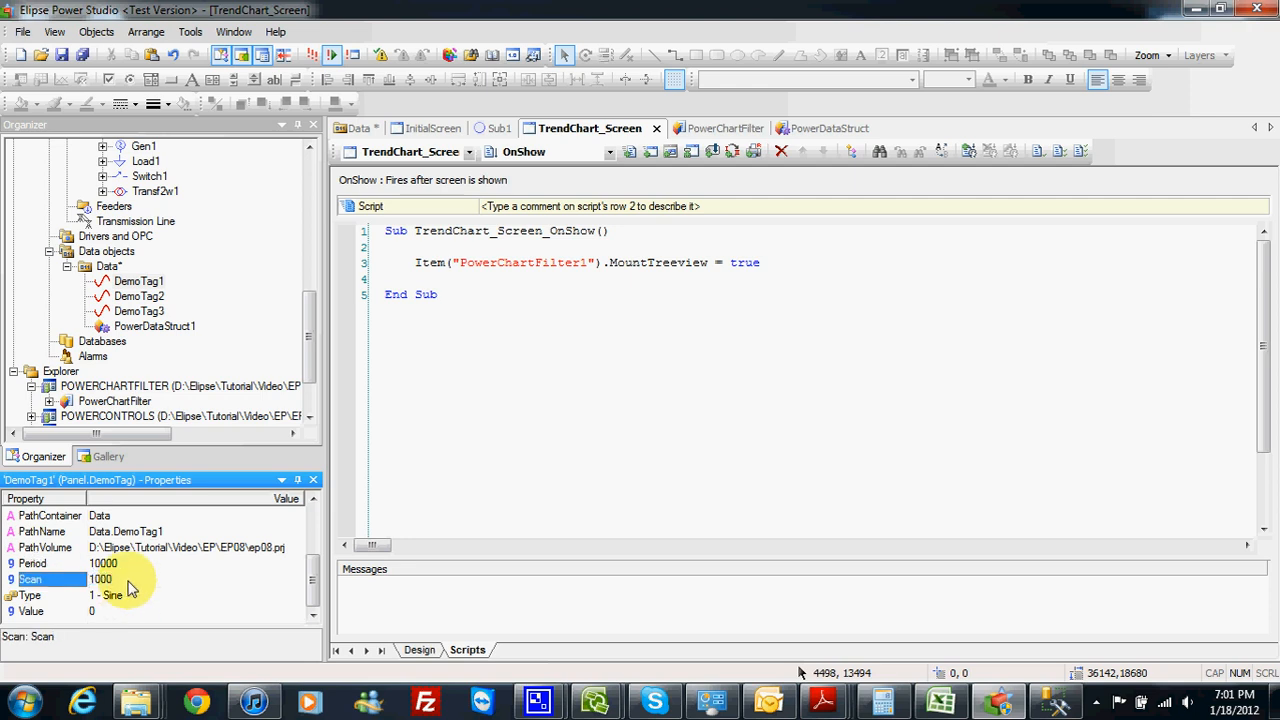
pyautogui.click(160, 296)
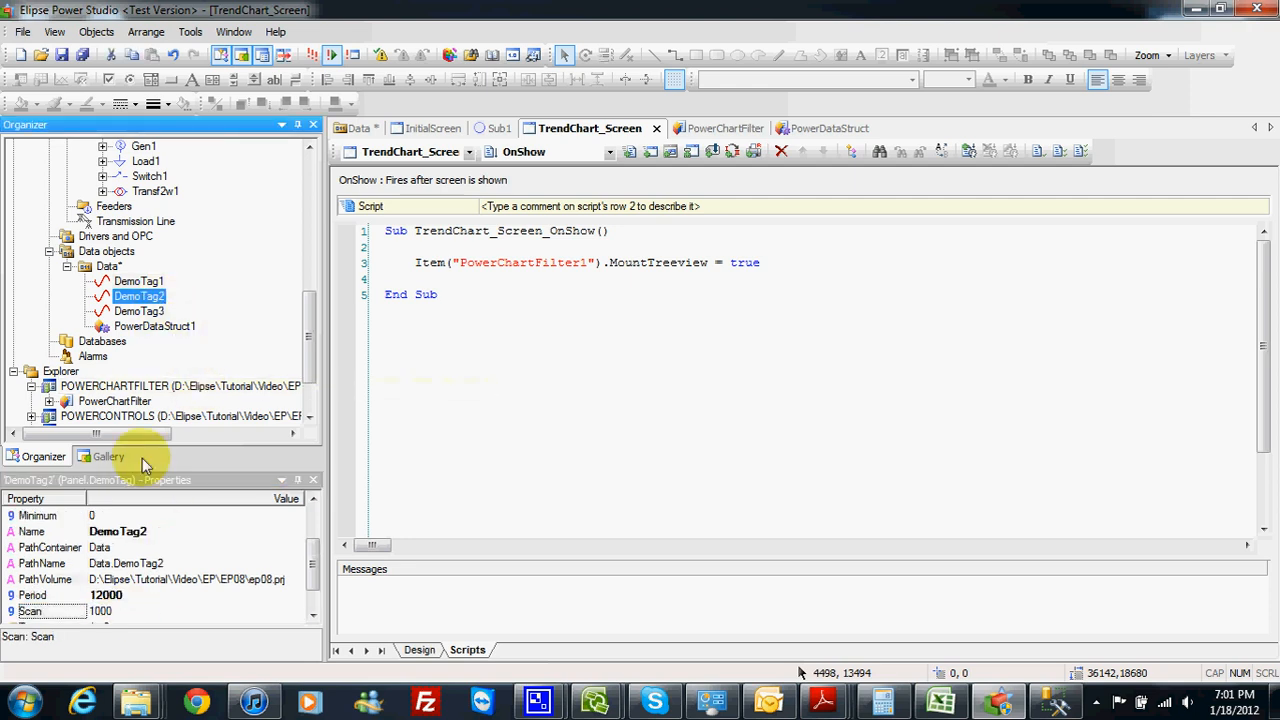
pyautogui.click(108, 605)
pyautogui.scroll(-1, 116, 600)
pyautogui.click(150, 311)
pyautogui.click(135, 547)
pyautogui.scroll(-1, 135, 550)
pyautogui.click(120, 581)
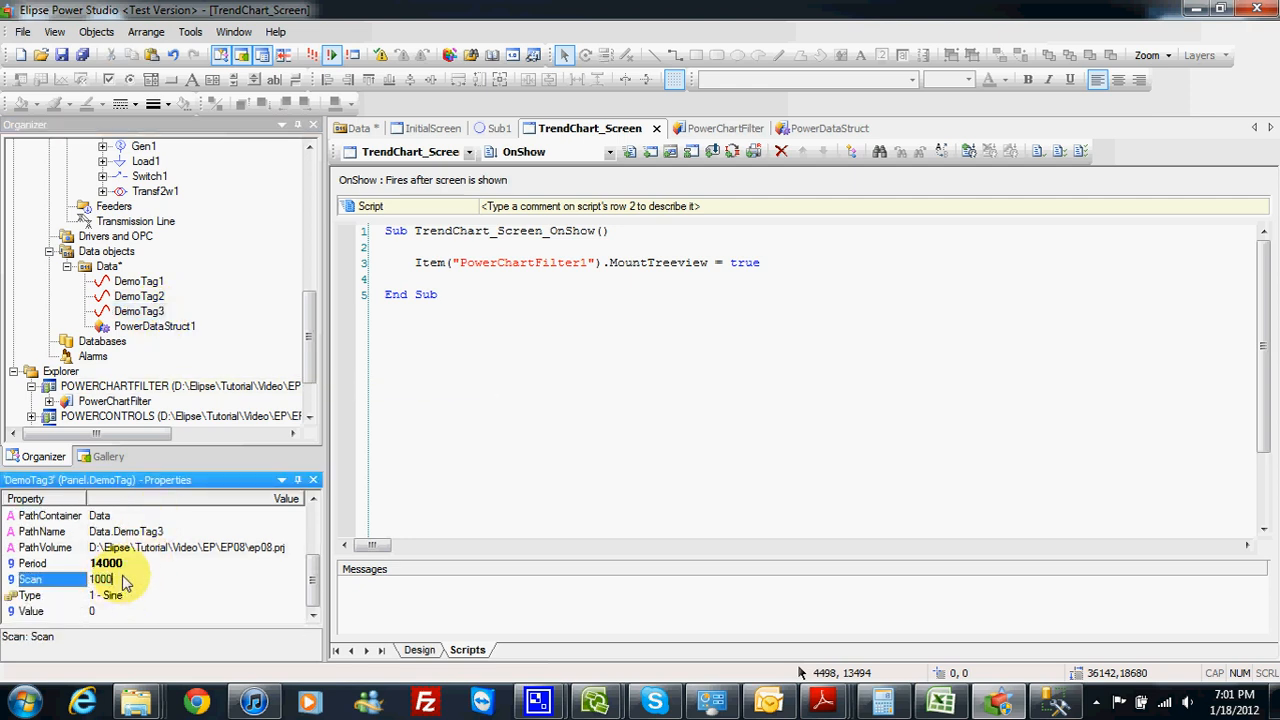
pyautogui.press('BackSpace')
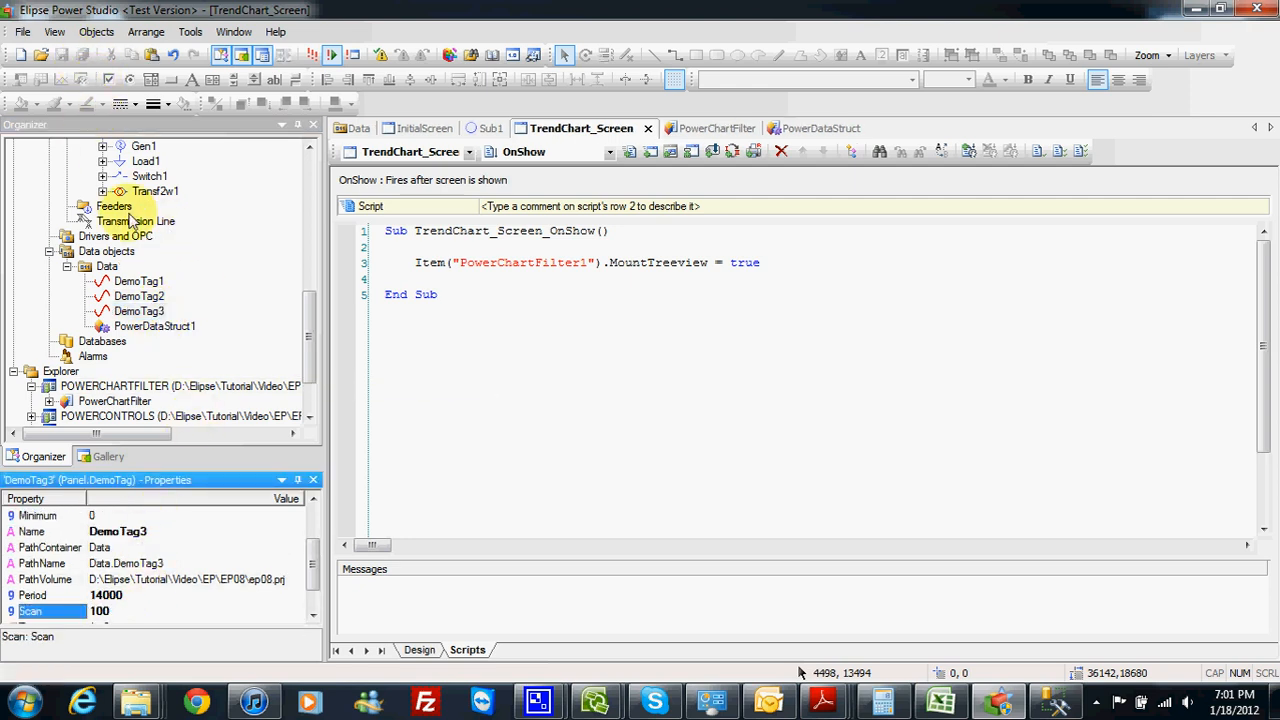
# Step: Run the application, show the trend chart screen and expand Busbar1 down to its Terminal1 voltages
pyautogui.click(331, 55)
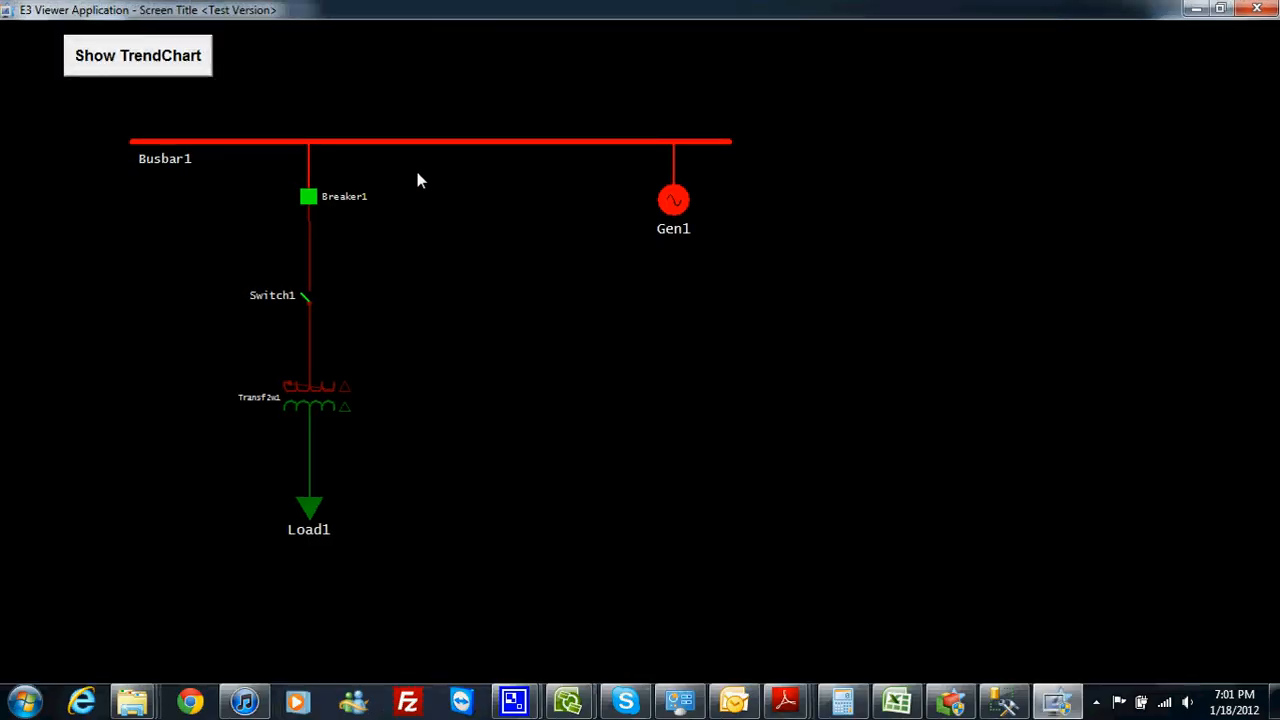
pyautogui.click(195, 70)
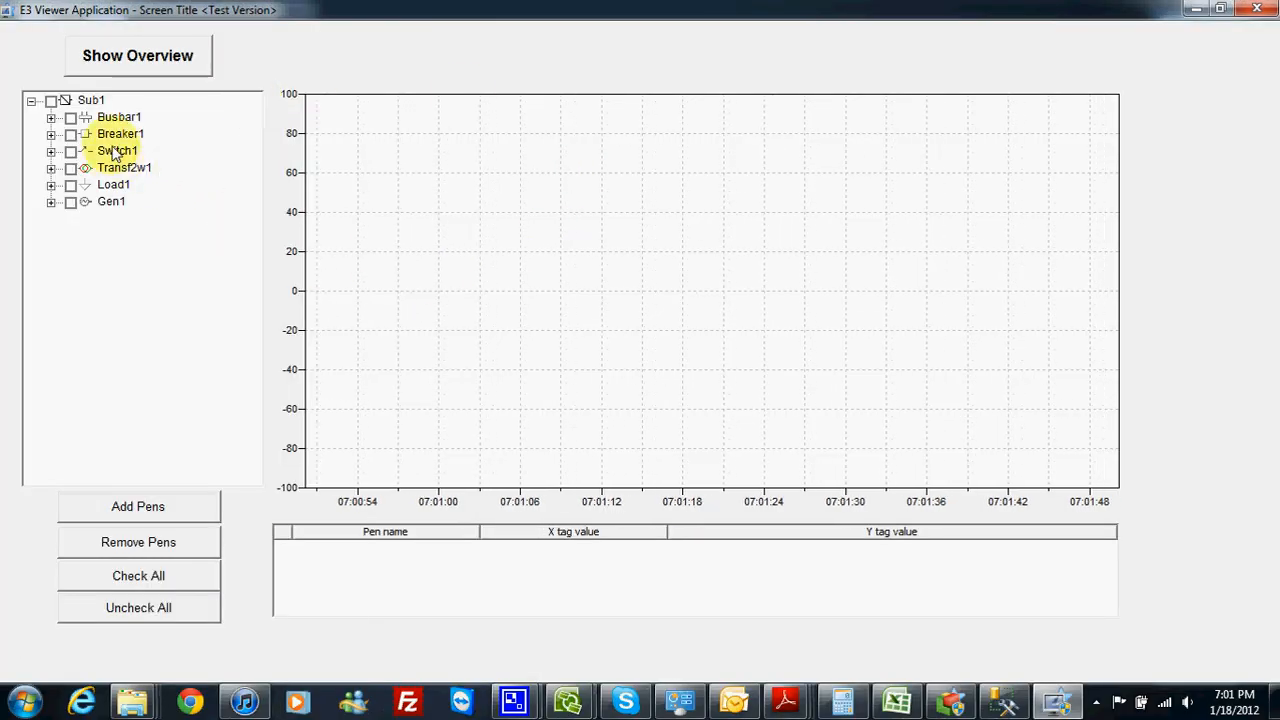
pyautogui.click(50, 117)
pyautogui.click(70, 134)
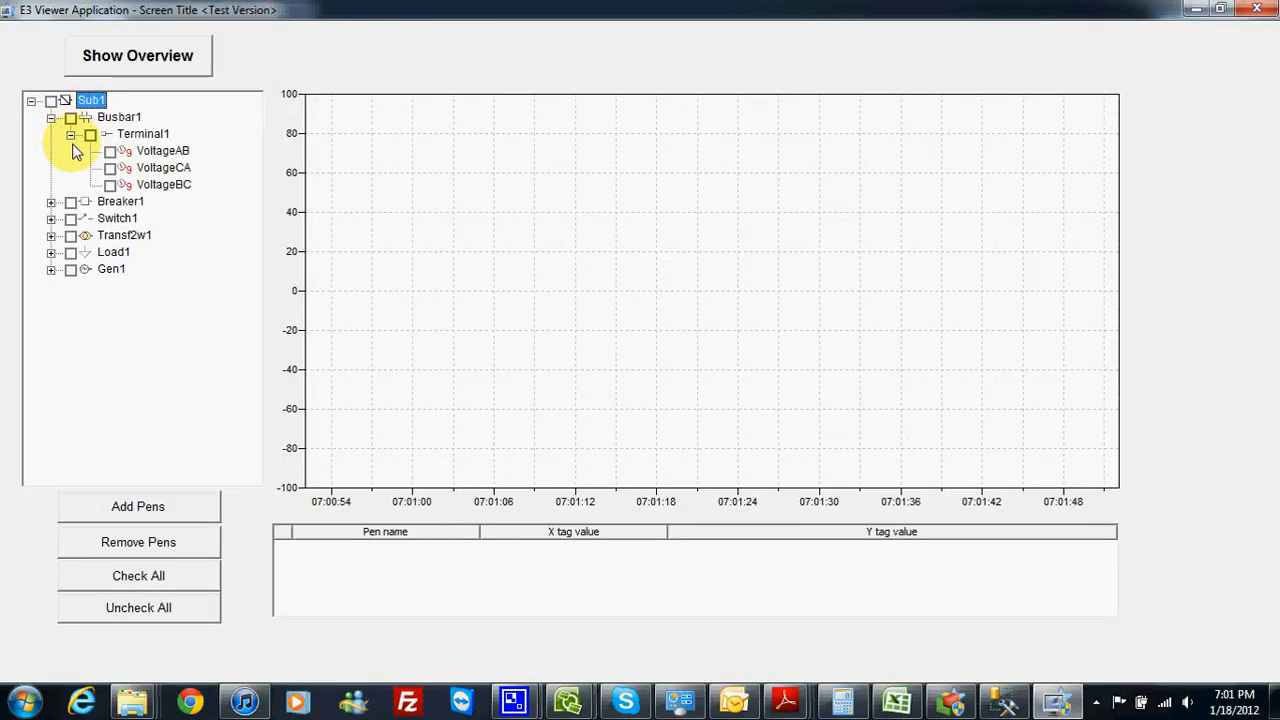
# Step: Add pens for VoltageAB, VoltageCA and VoltageBC and compare their values at points along the curves
pyautogui.click(110, 151)
pyautogui.click(110, 168)
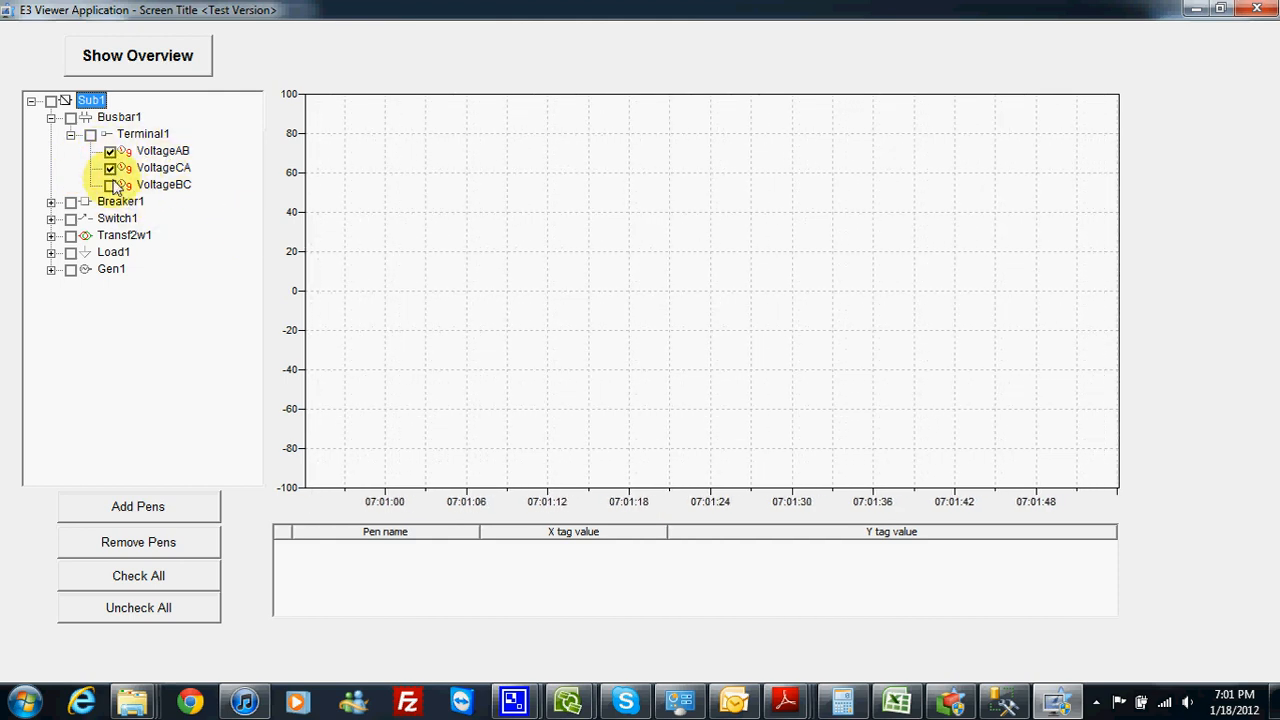
pyautogui.click(110, 185)
pyautogui.click(195, 508)
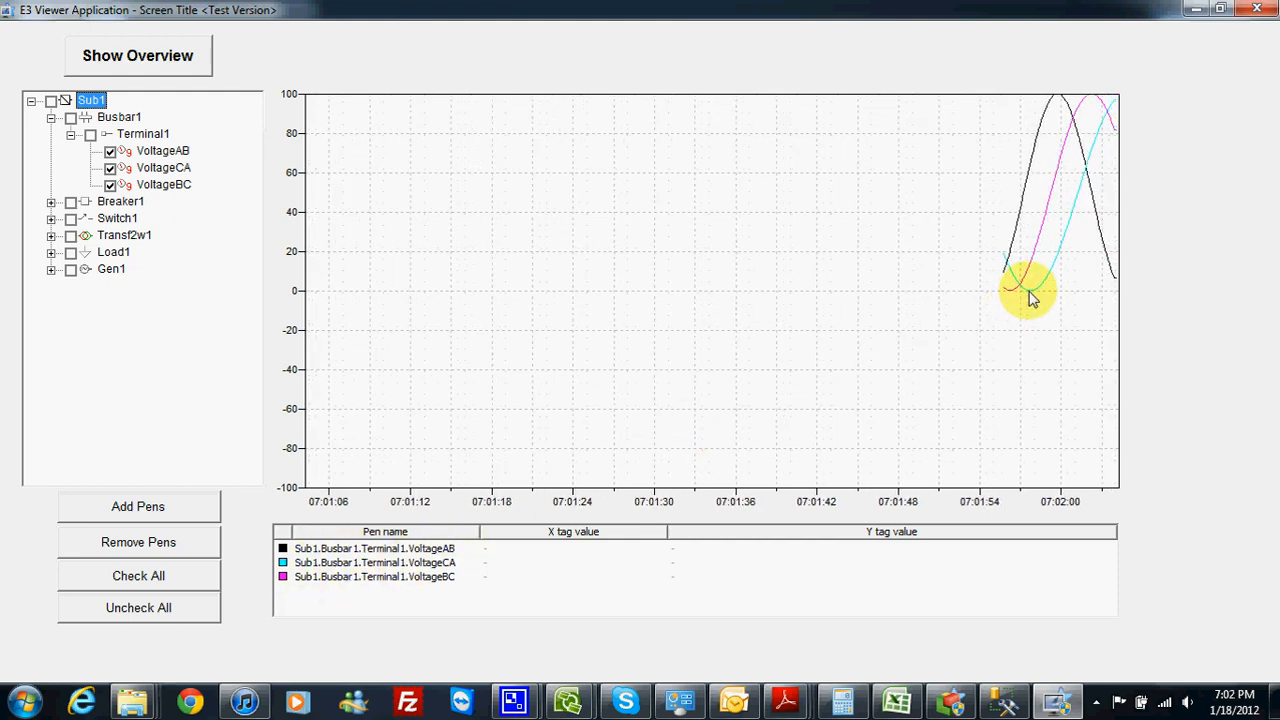
pyautogui.click(1048, 297)
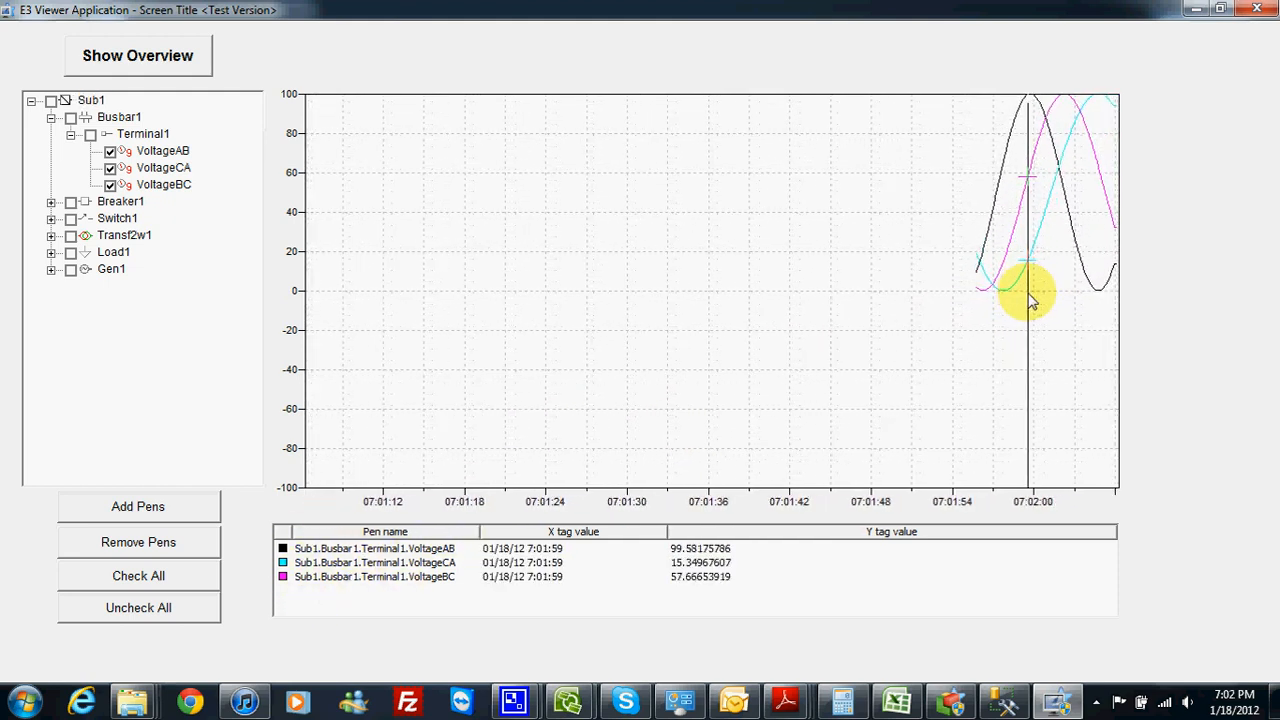
pyautogui.moveTo(1036, 293); pyautogui.dragTo(968, 342)
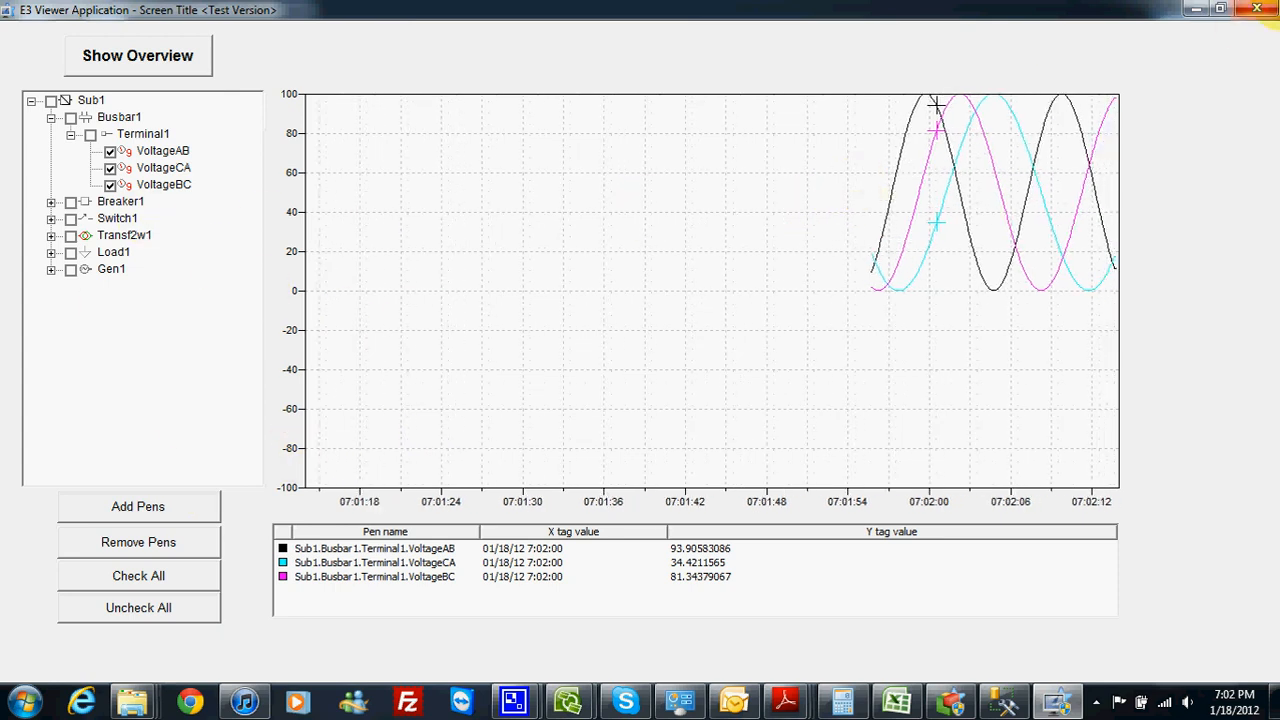
# Step: Close the running viewer and examine the properties of PowerDataStruct1 and of the PowerChartFilter1 on TrendChart_Screen
pyautogui.click(1257, 9)
pyautogui.scroll(2, 309, 314)
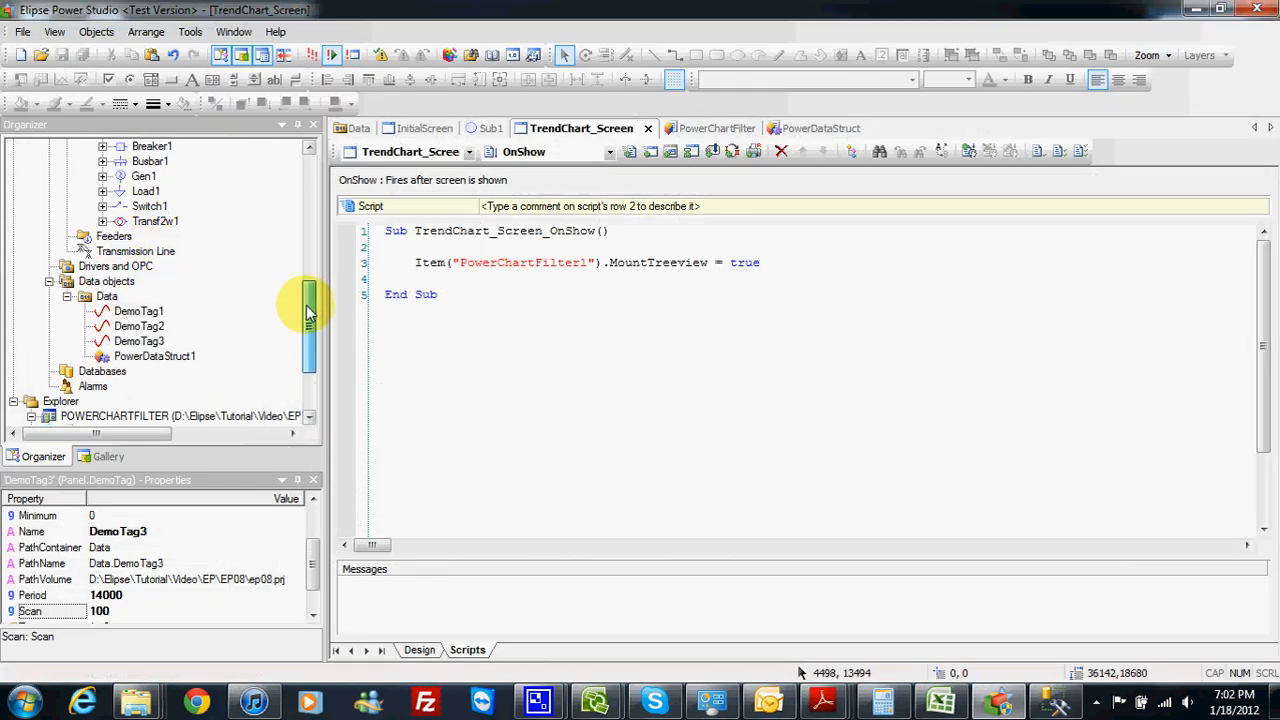
pyautogui.scroll(-2, 309, 318)
pyautogui.click(157, 314)
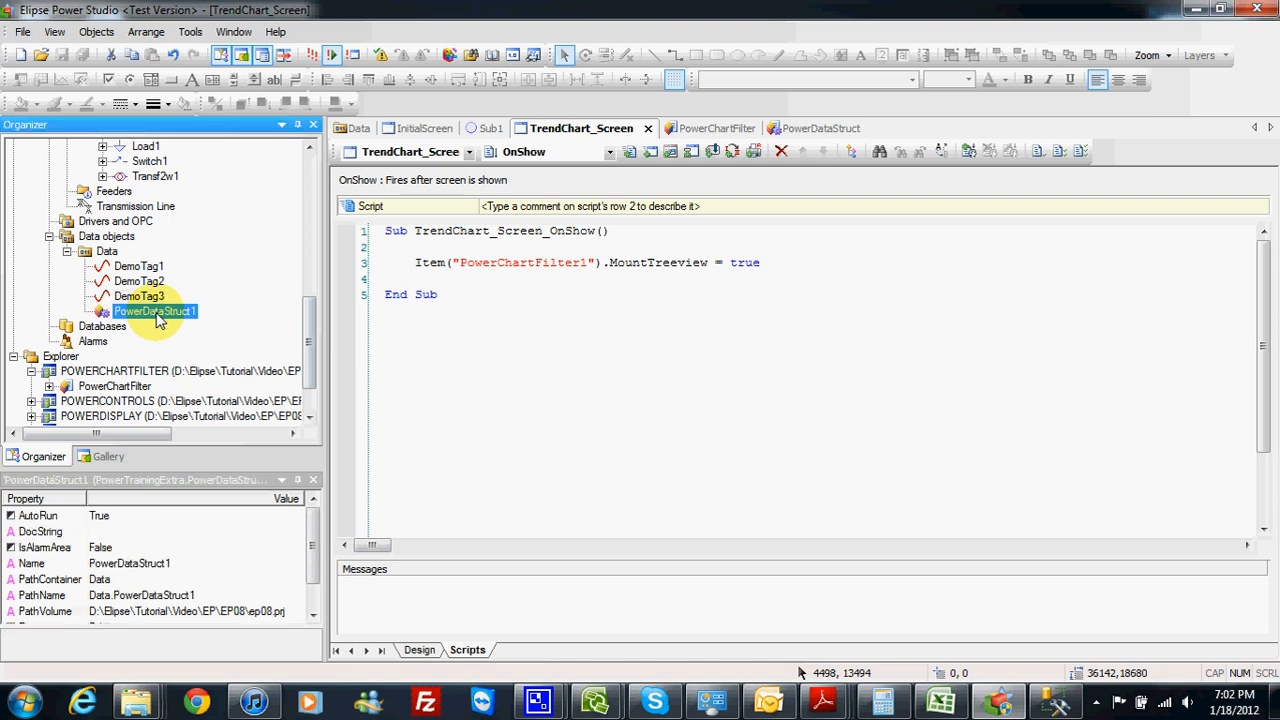
pyautogui.moveTo(314, 334); pyautogui.dragTo(313, 245)
pyautogui.click(140, 221)
pyautogui.click(67, 221)
pyautogui.click(140, 251)
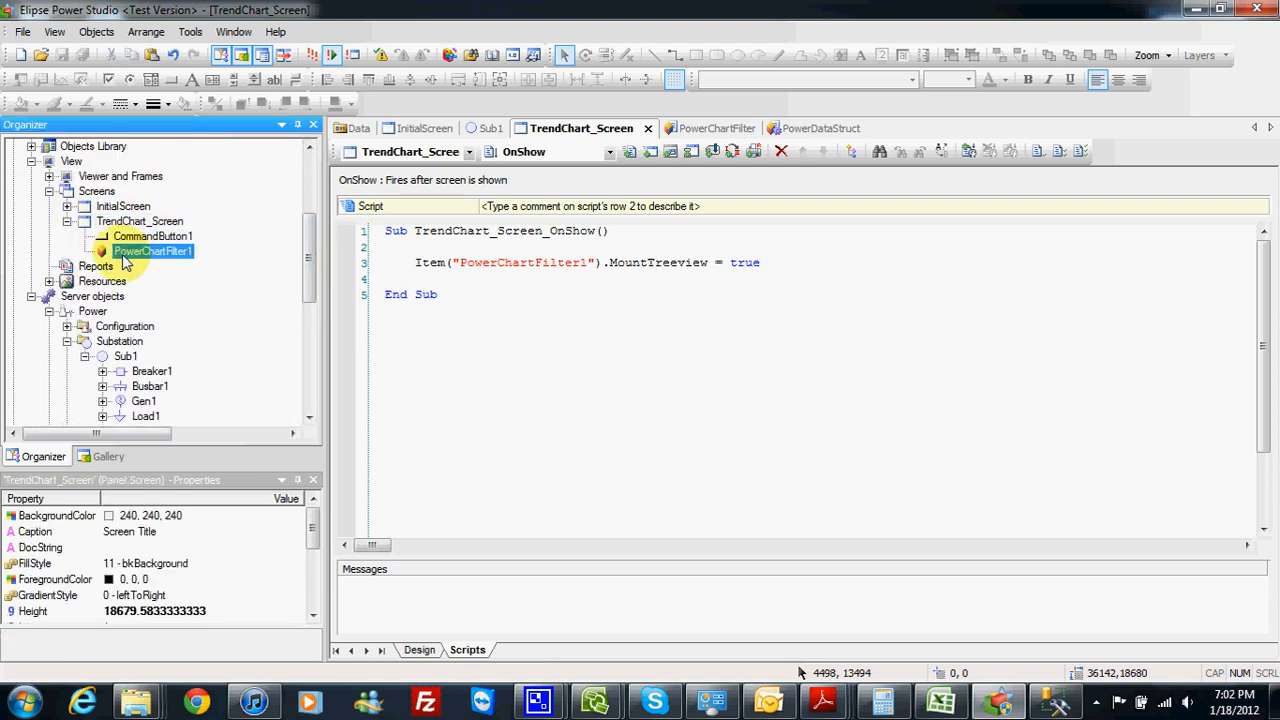
pyautogui.moveTo(310, 520)
pyautogui.mouseDown()
pyautogui.moveTo(311, 585)
pyautogui.moveTo(313, 522)
pyautogui.mouseUp()
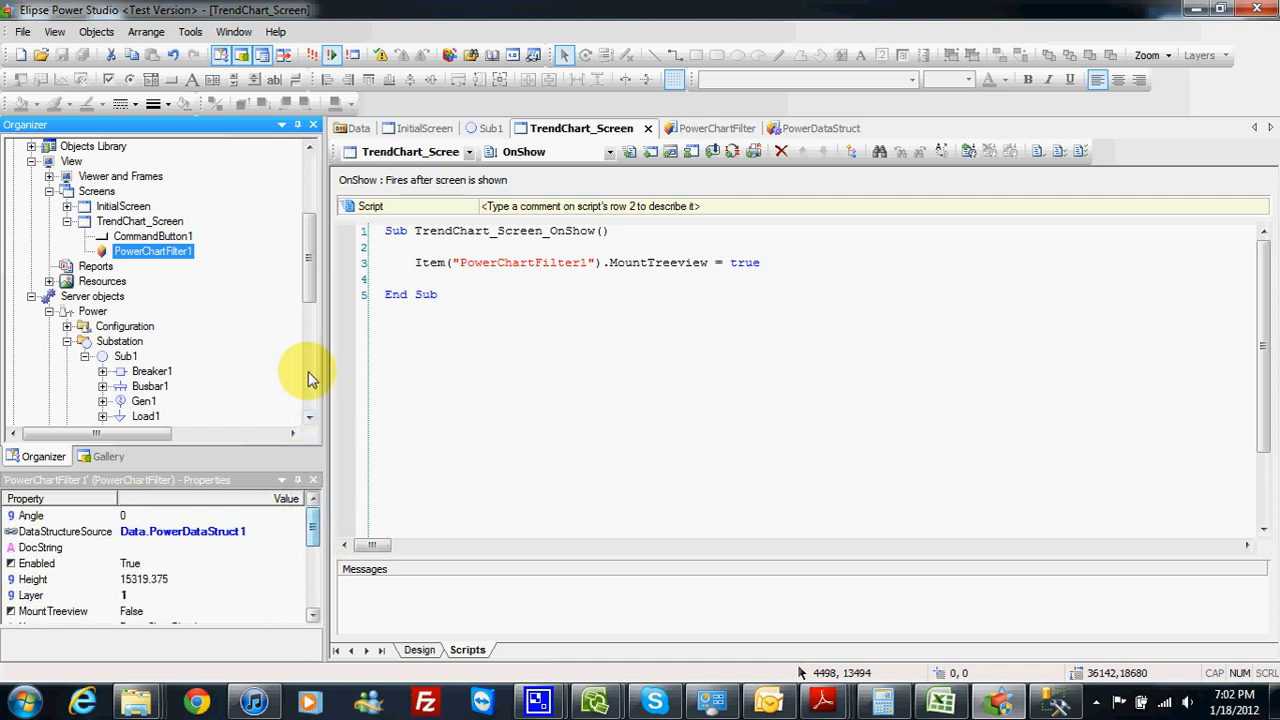
# Step: Open the PowerChartFilter control from the Objects Library and bring up the properties of its E3Chart1 chart
pyautogui.moveTo(314, 300); pyautogui.dragTo(315, 250)
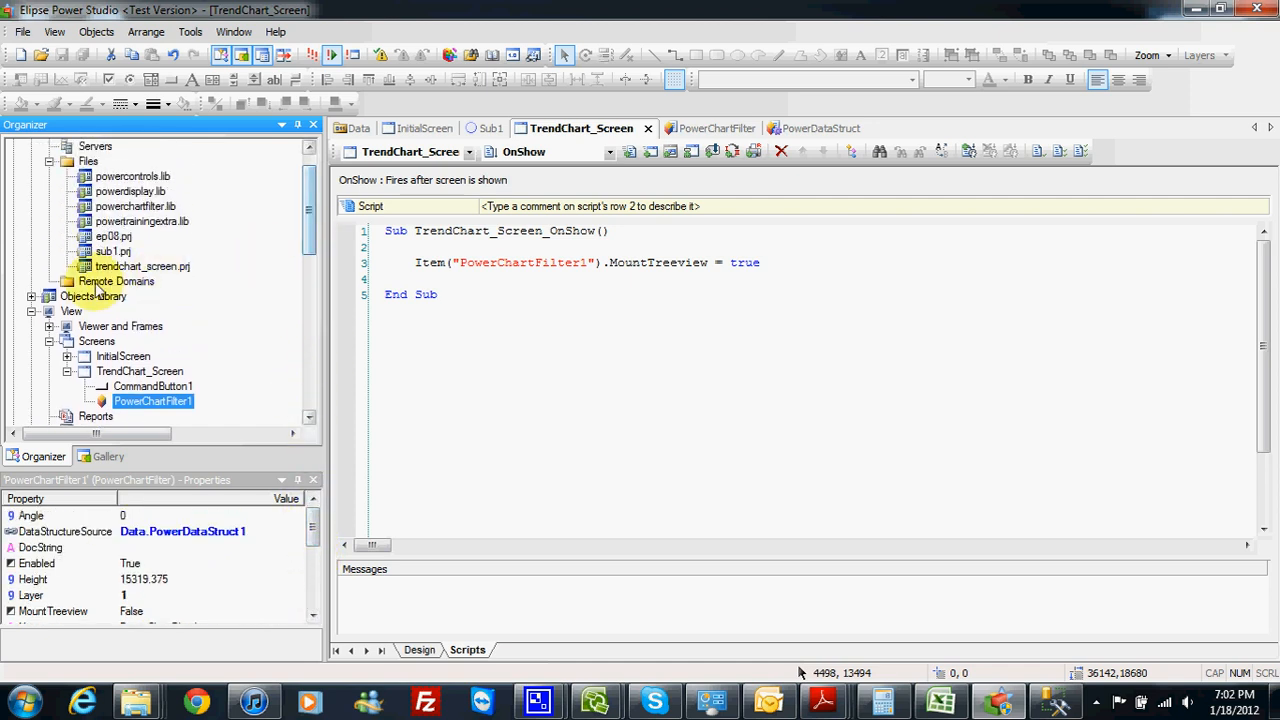
pyautogui.click(31, 296)
pyautogui.click(50, 327)
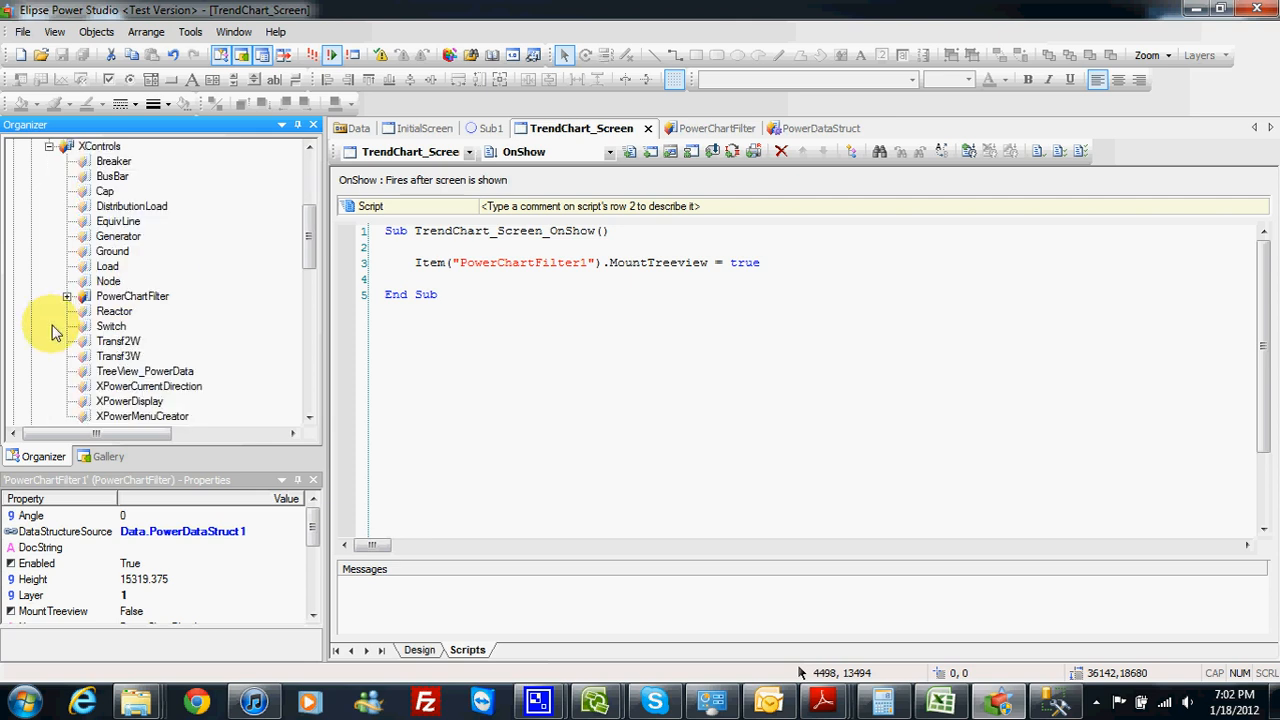
pyautogui.doubleClick(118, 300)
pyautogui.click(697, 314)
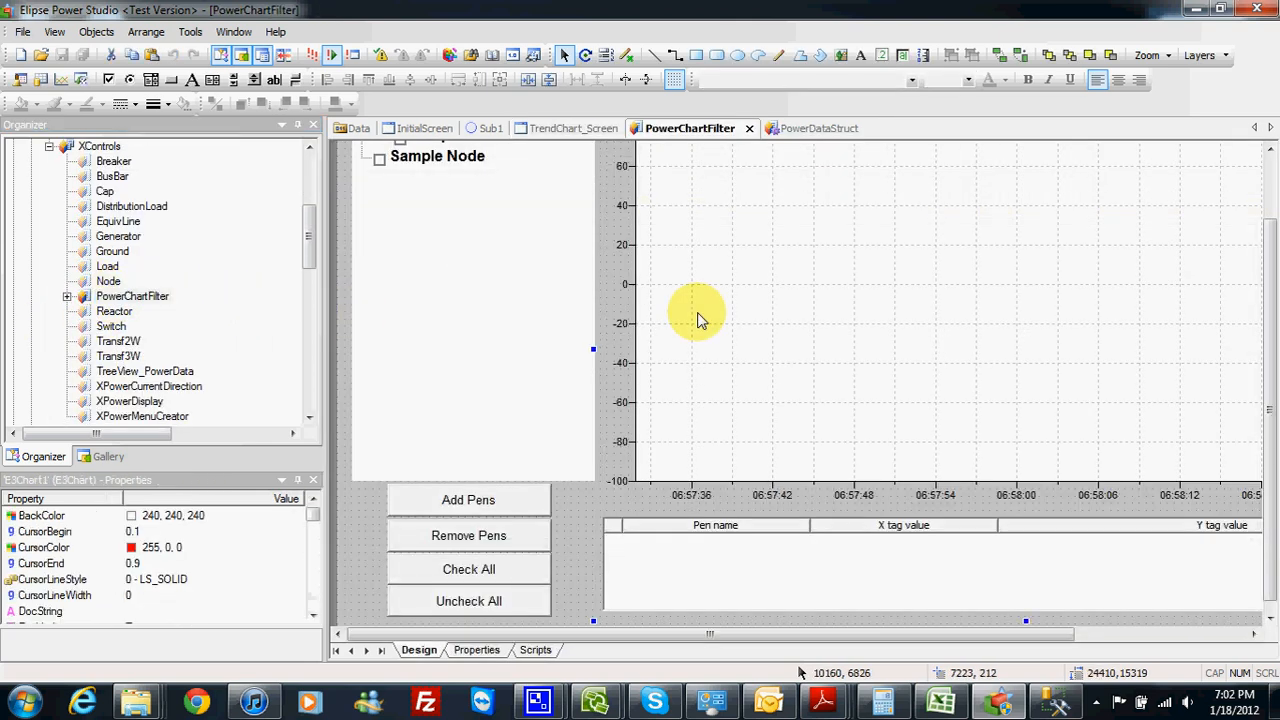
pyautogui.moveTo(657, 632); pyautogui.dragTo(750, 634)
pyautogui.rightClick(749, 409)
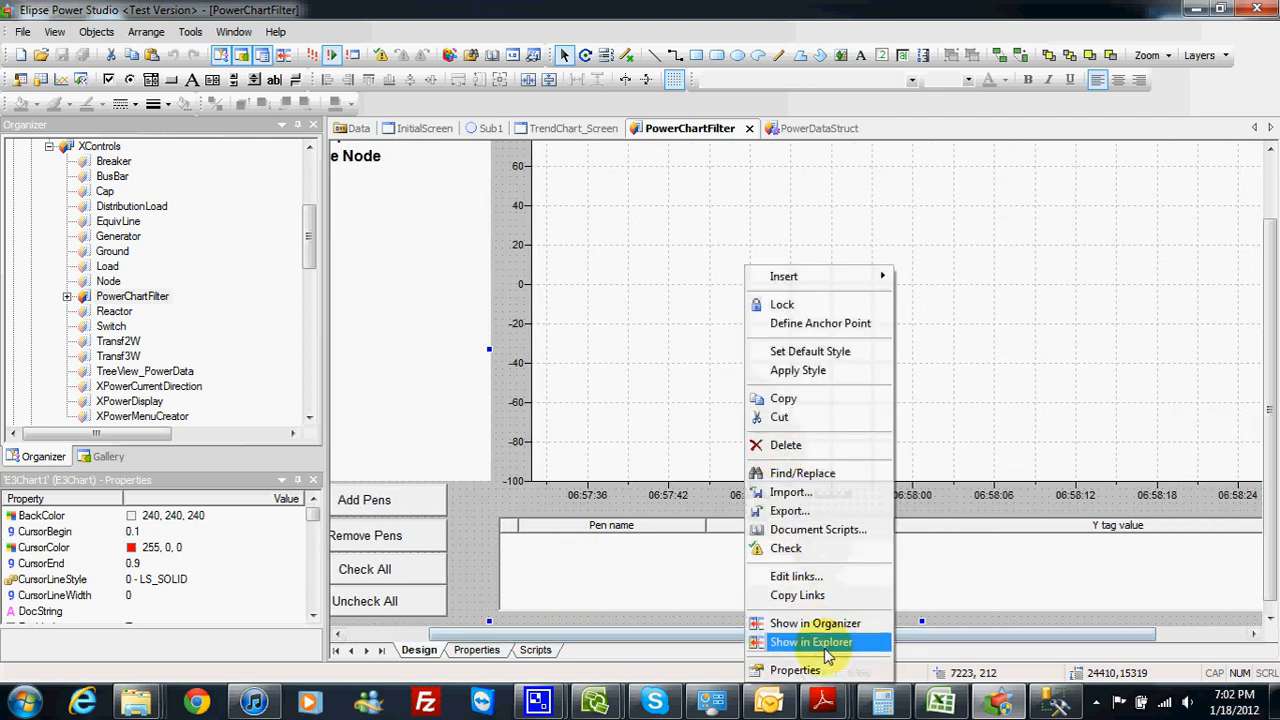
pyautogui.click(795, 670)
pyautogui.moveTo(500, 120); pyautogui.dragTo(548, 120)
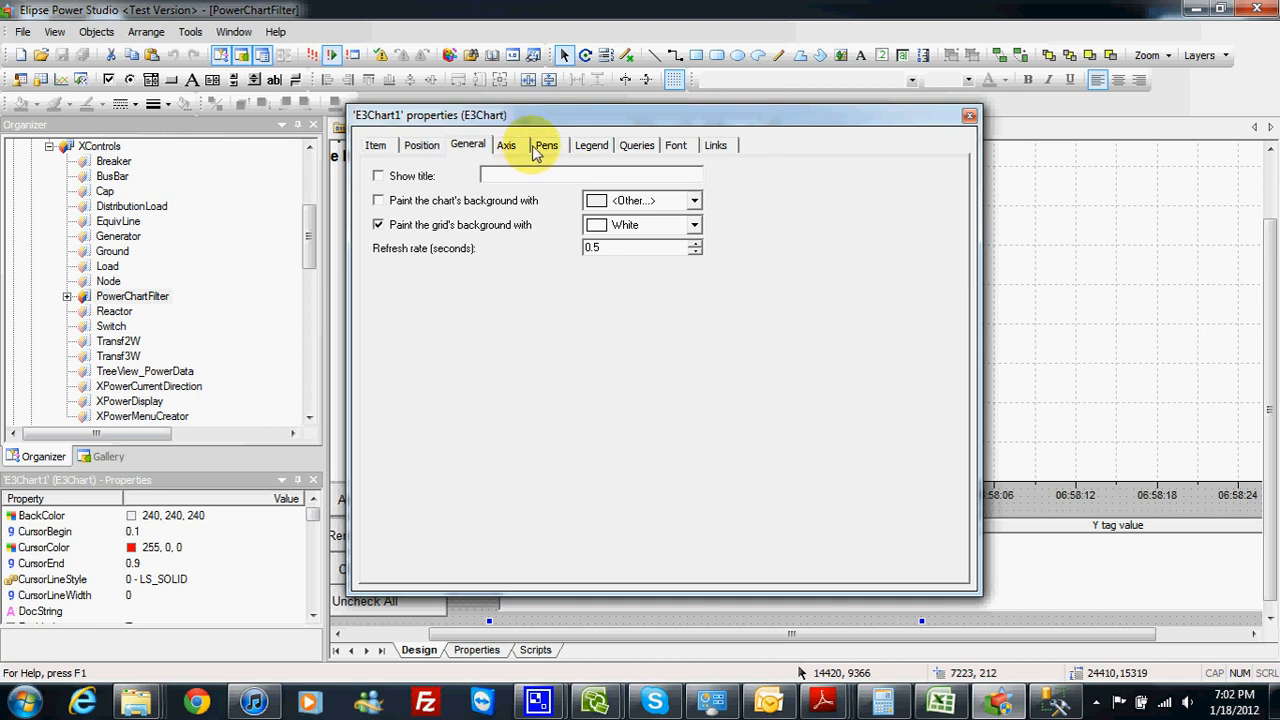
# Step: Set the minimum of the chart's vertical axis scale to 0, keeping the numeric scale, and close the chart properties
pyautogui.click(512, 146)
pyautogui.click(488, 176)
pyautogui.click(480, 201)
pyautogui.click(478, 201)
pyautogui.click(563, 142)
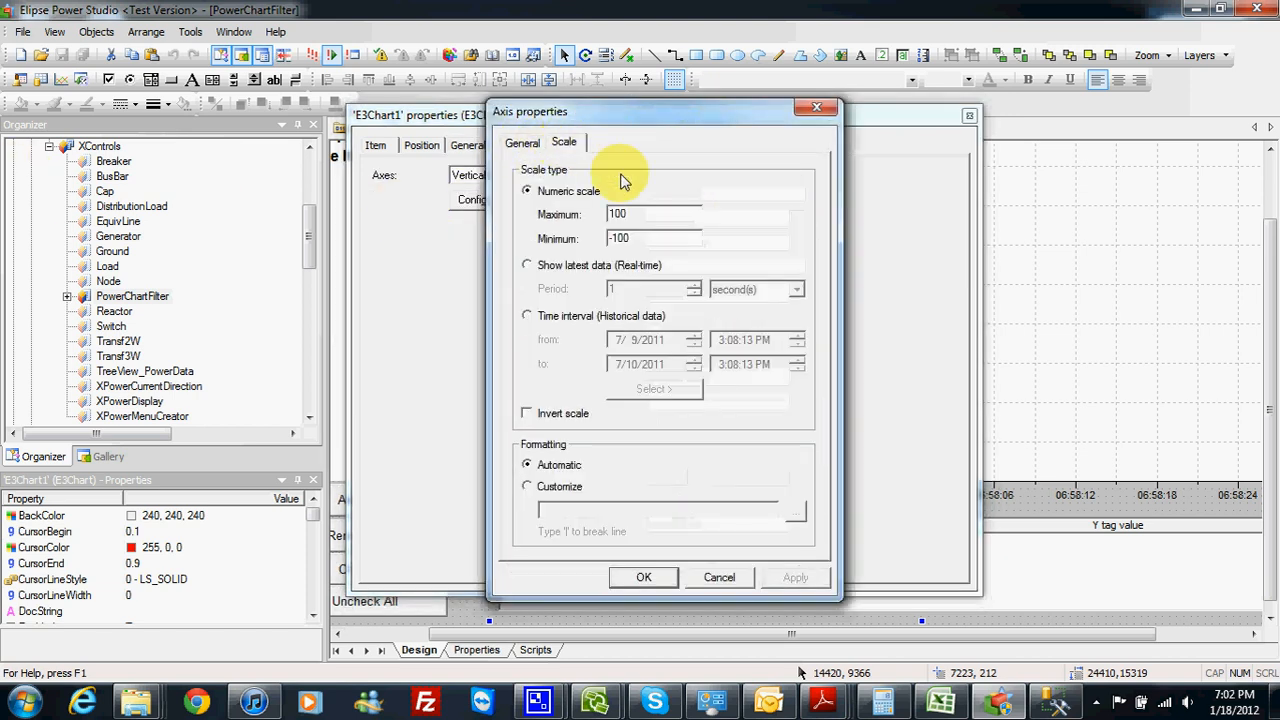
pyautogui.moveTo(645, 237); pyautogui.dragTo(577, 242)
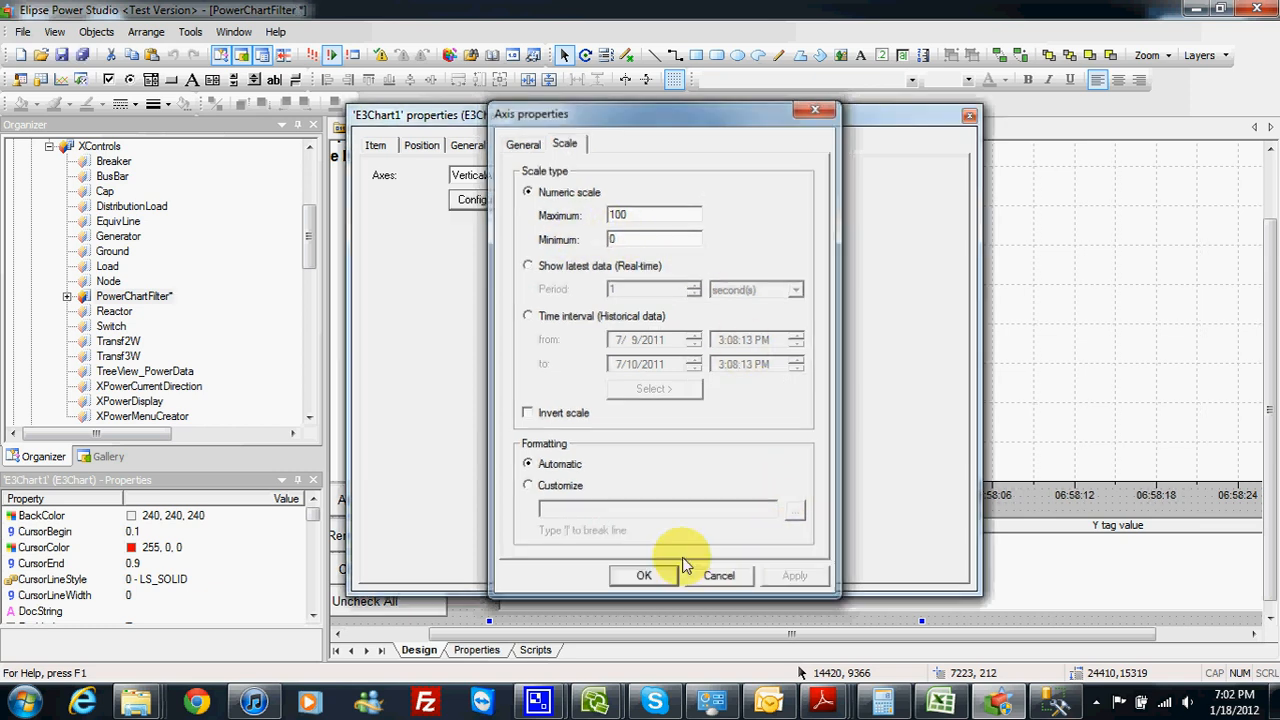
pyautogui.click(644, 577)
pyautogui.click(969, 115)
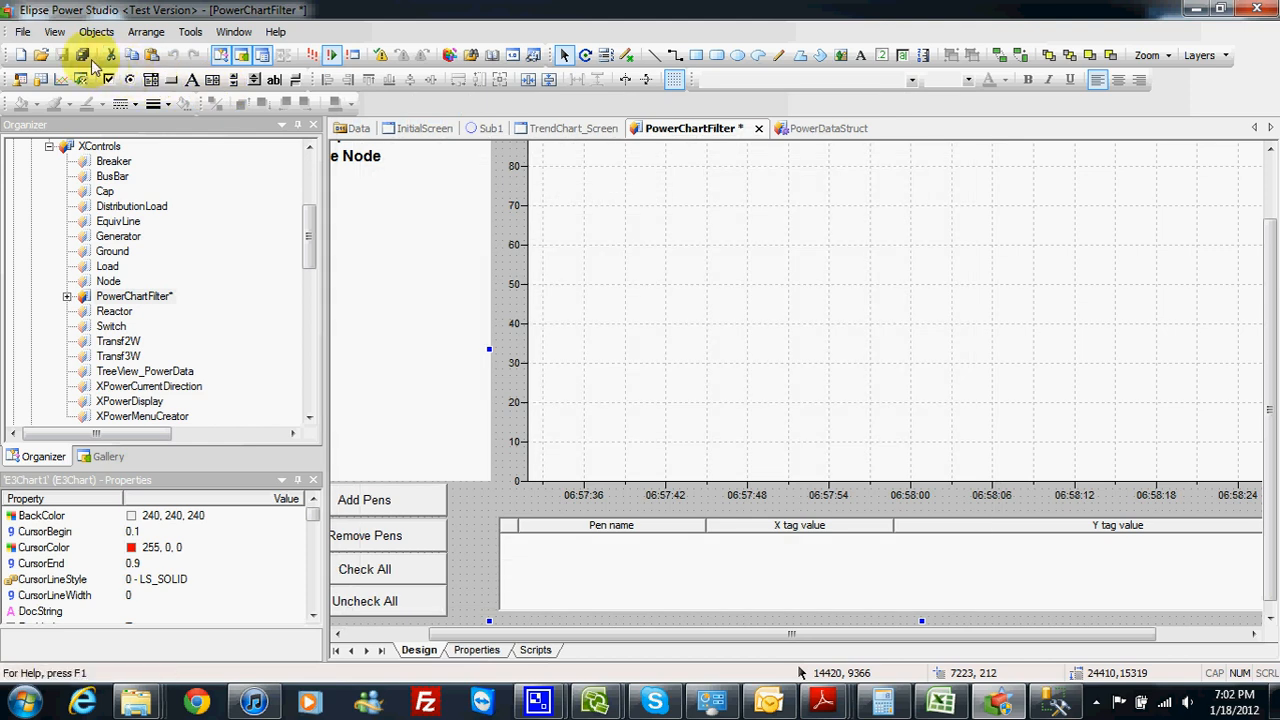
# Step: Save the PowerChartFilter control and update the Objects Library with the modification
pyautogui.click(61, 55)
pyautogui.click(307, 210)
pyautogui.moveTo(307, 210); pyautogui.dragTo(306, 173)
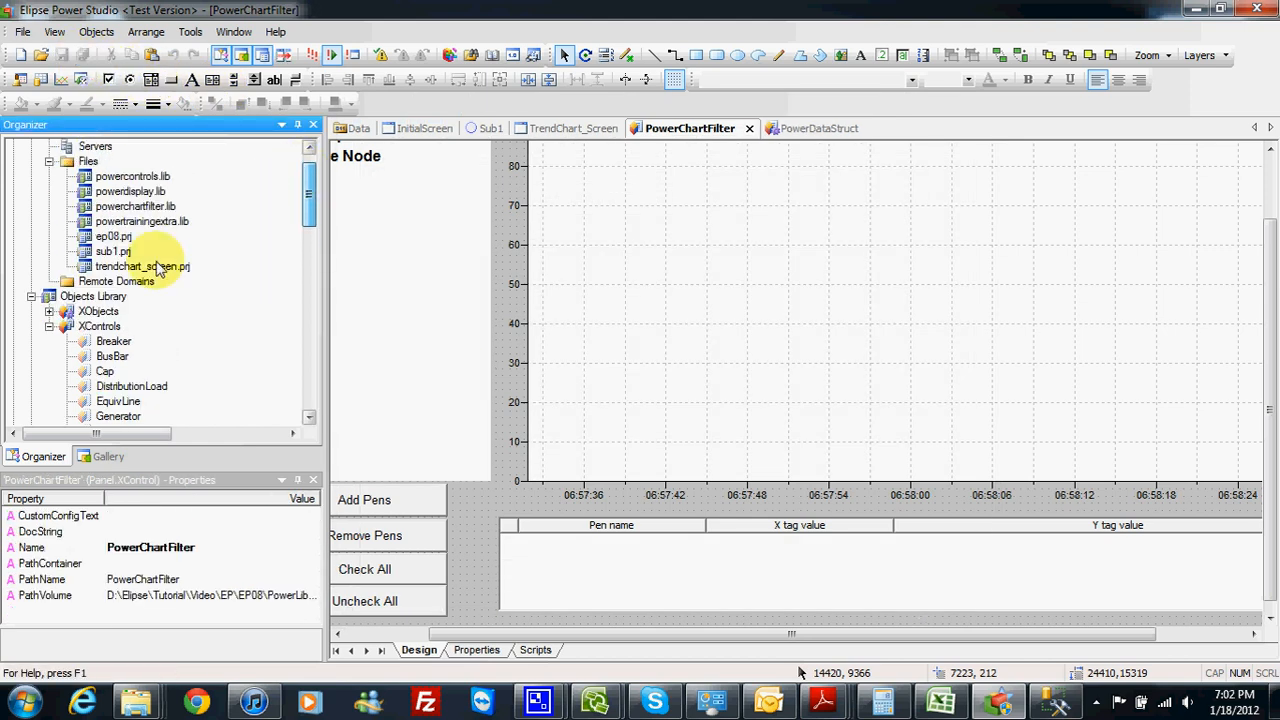
pyautogui.rightClick(108, 297)
pyautogui.click(148, 303)
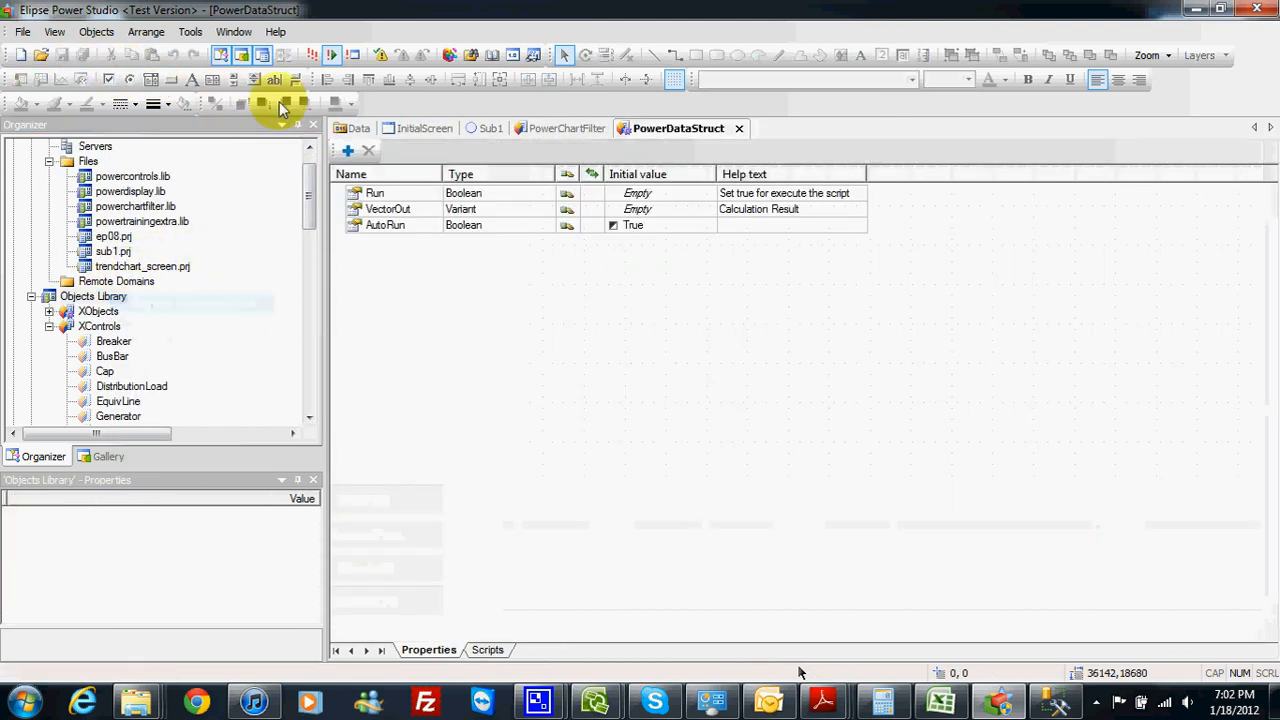
# Step: Run the application again, show the trend chart screen and expand Busbar1 down to its Terminal1 voltages
pyautogui.click(331, 55)
pyautogui.click(168, 70)
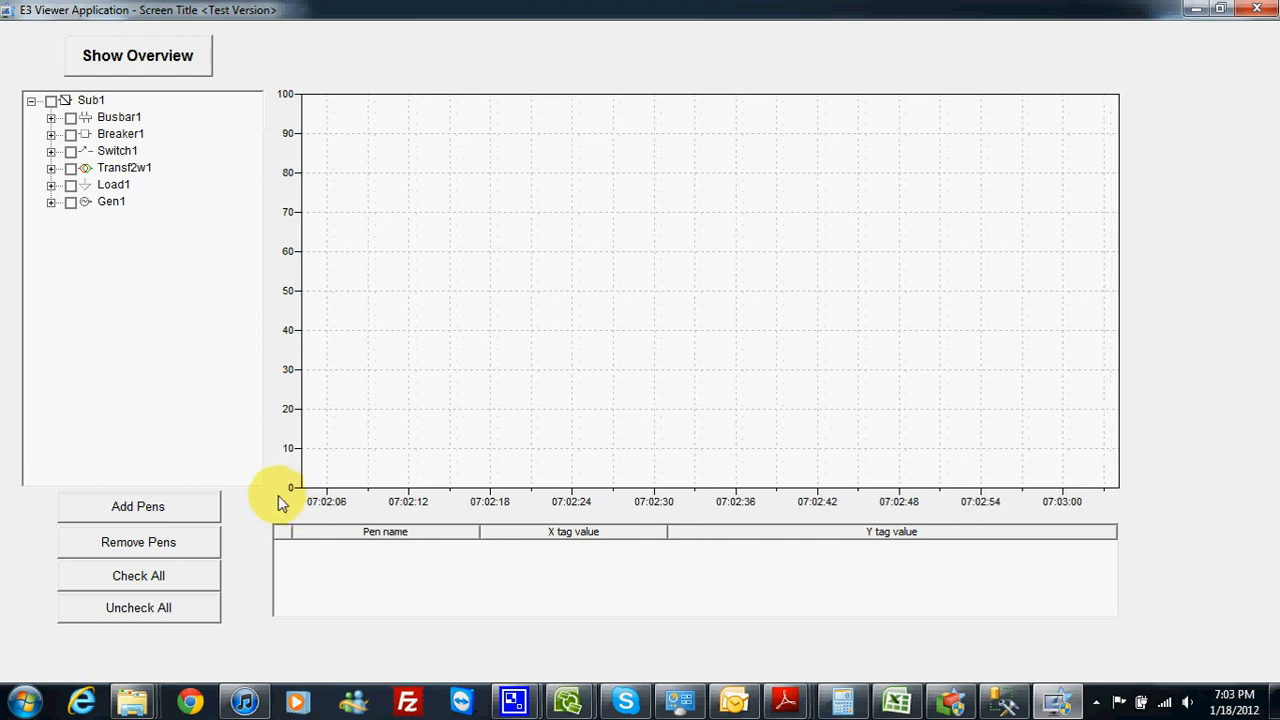
pyautogui.click(51, 117)
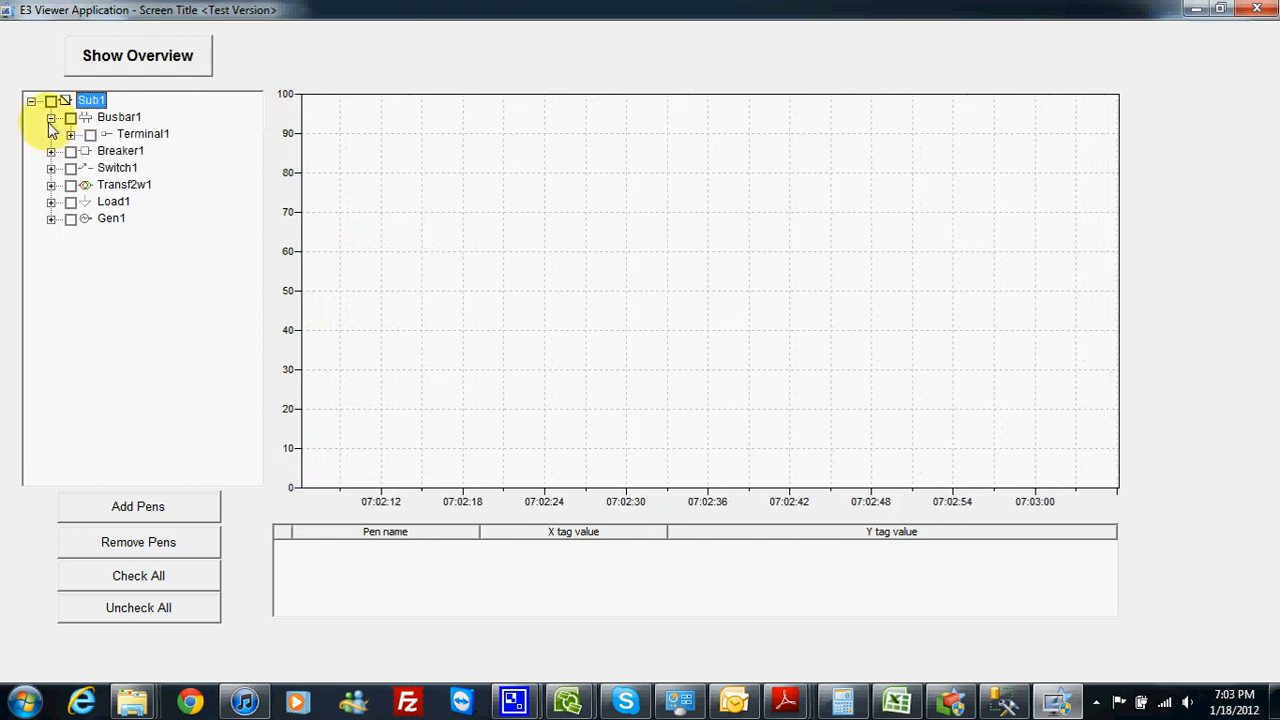
pyautogui.click(70, 134)
# Step: Add pens for the Busbar1 Terminal1 measurements VoltageAB, VoltageCA and VoltageBC
pyautogui.click(110, 151)
pyautogui.click(110, 168)
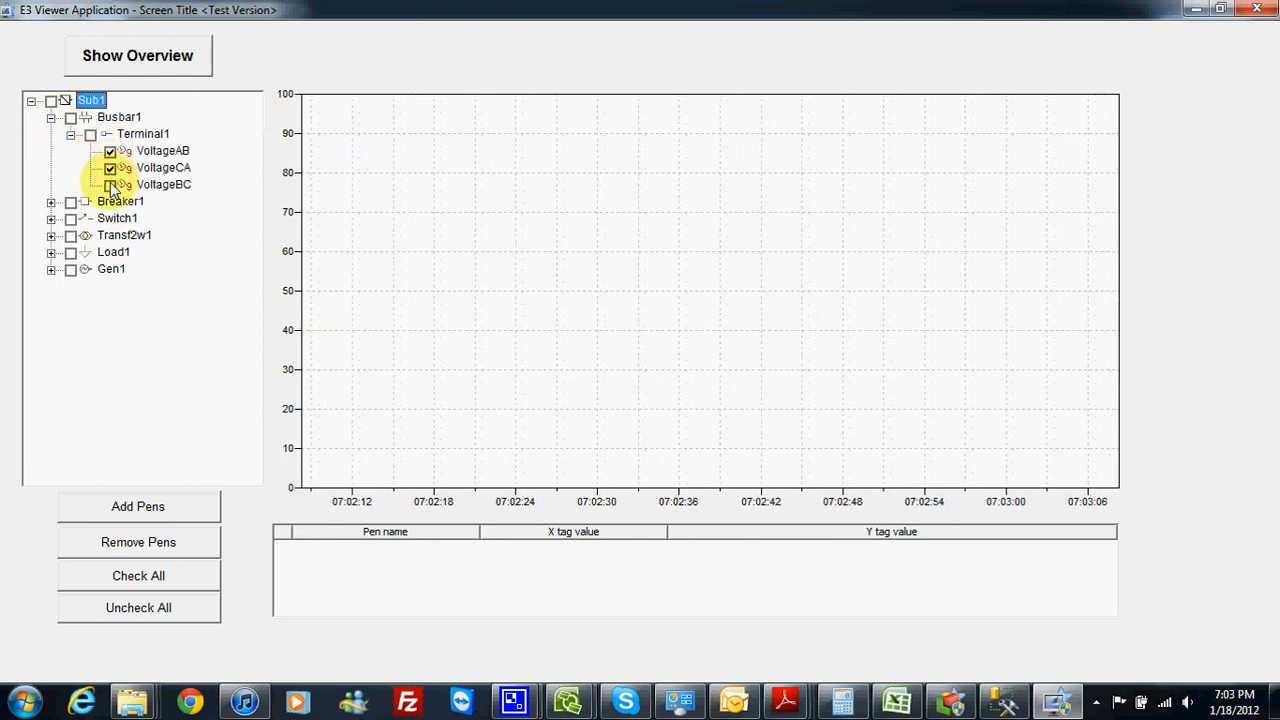
pyautogui.click(110, 185)
pyautogui.click(163, 509)
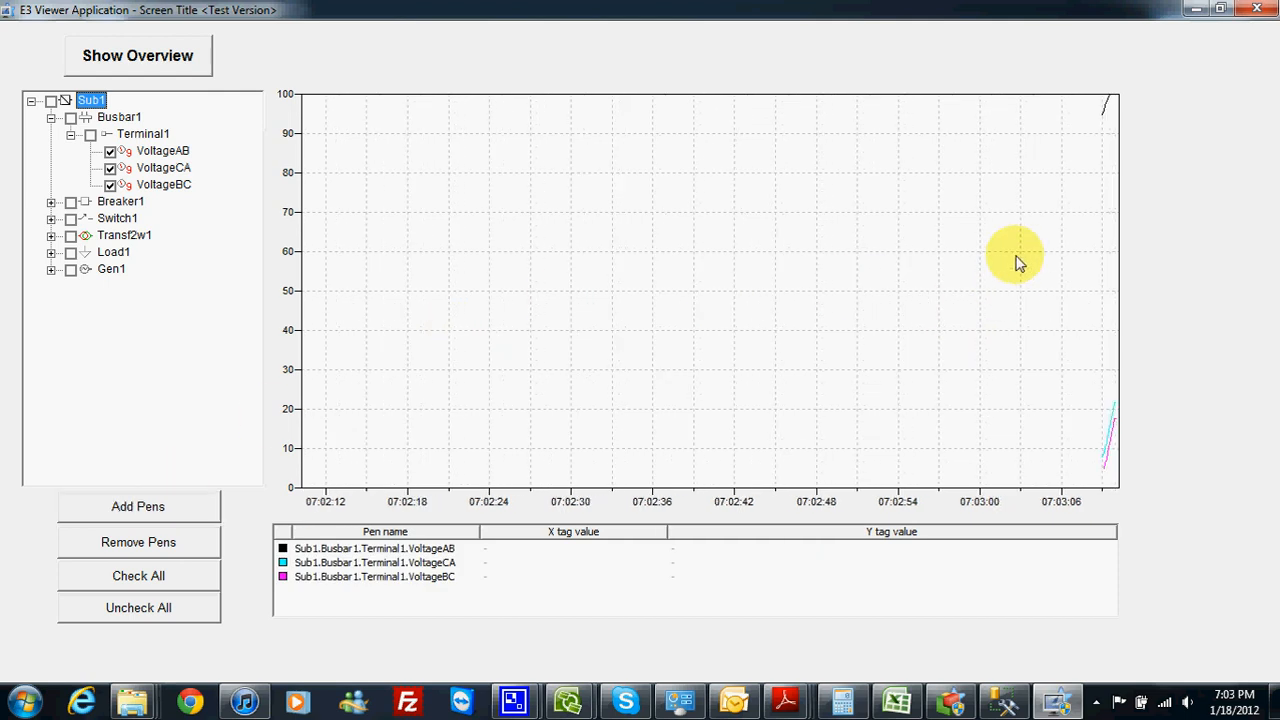